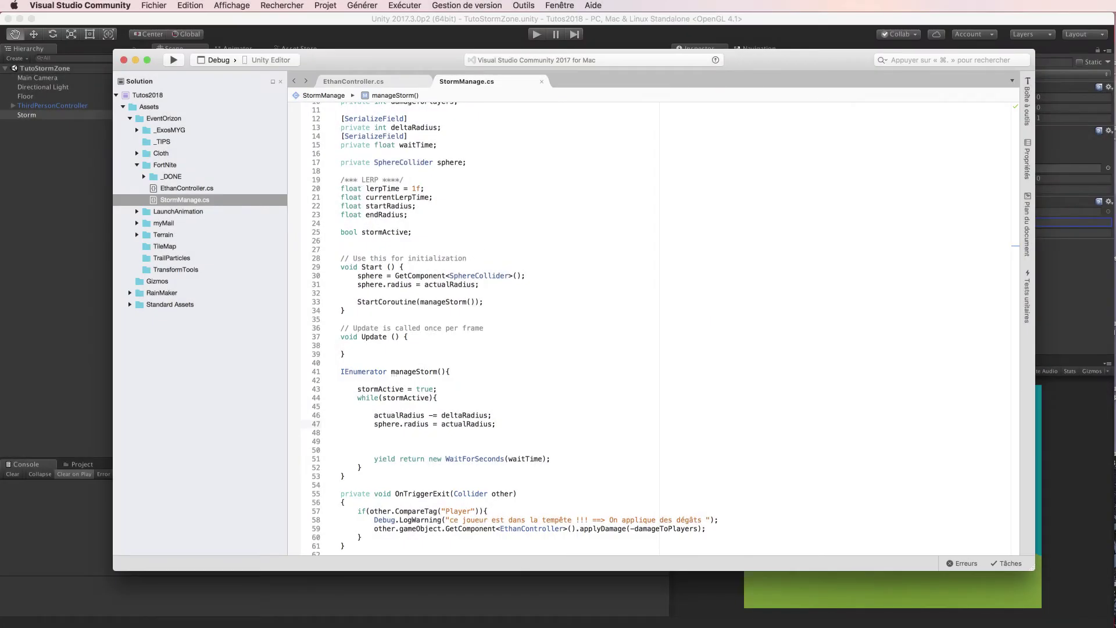
Step: Declare a 'bool lerping;' field below endRadius and save the script
left_click(411, 215)
key("Return")
type("bool lerping;")
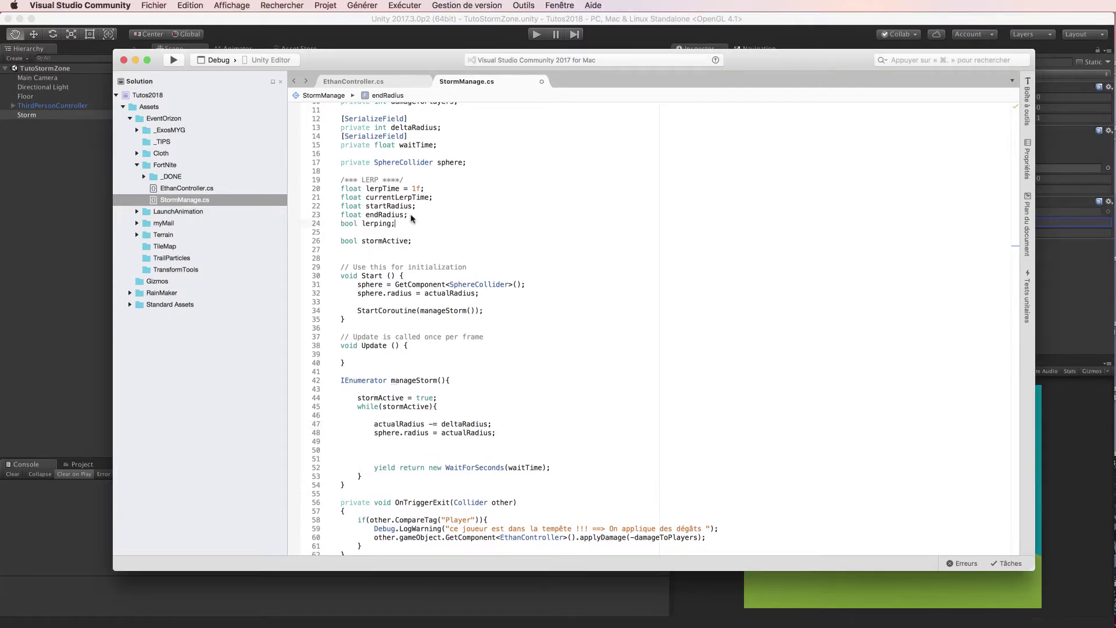
key("super+s")
Step: Add an empty if(lerping){ } block inside Update()
scroll(564, 243, "down", 5)
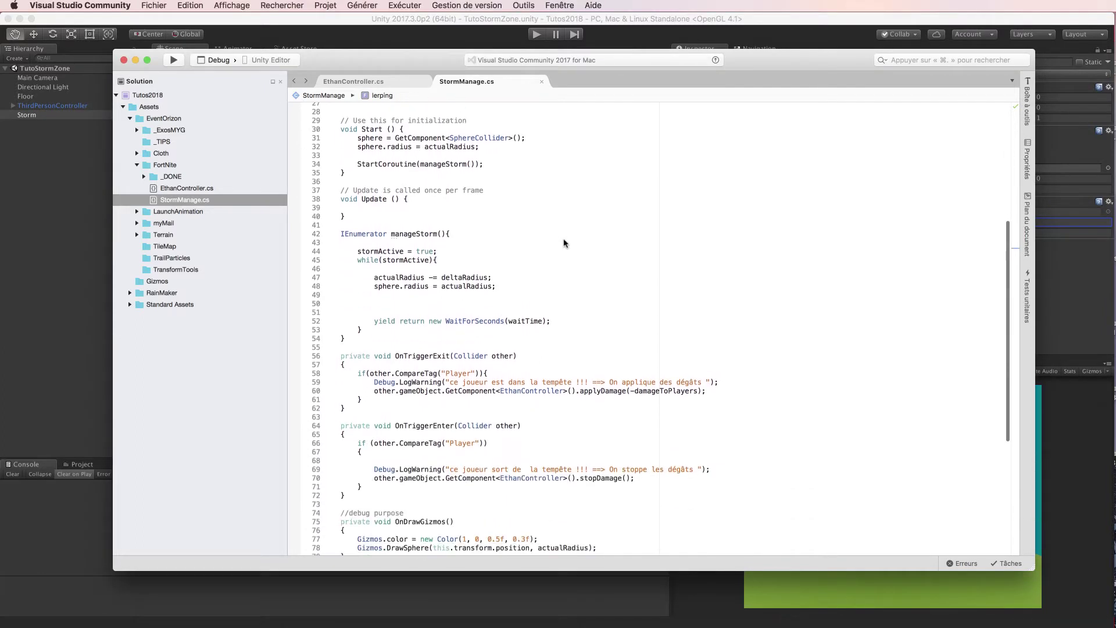
scroll(564, 243, "up", 5)
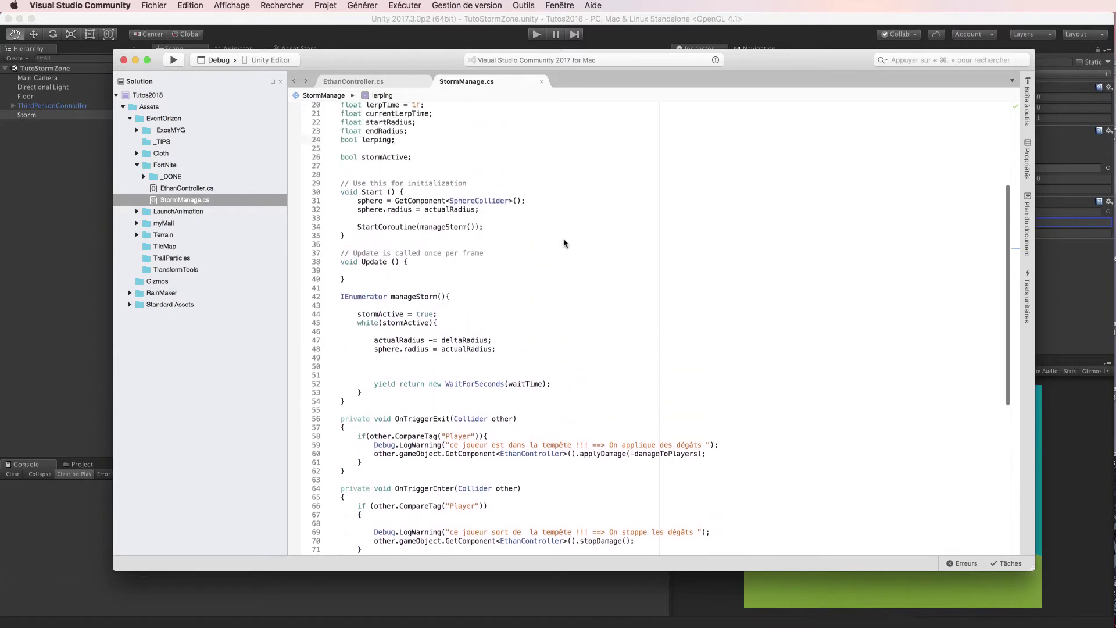
left_click(432, 261)
key("Return")
key("Return")
type("i")
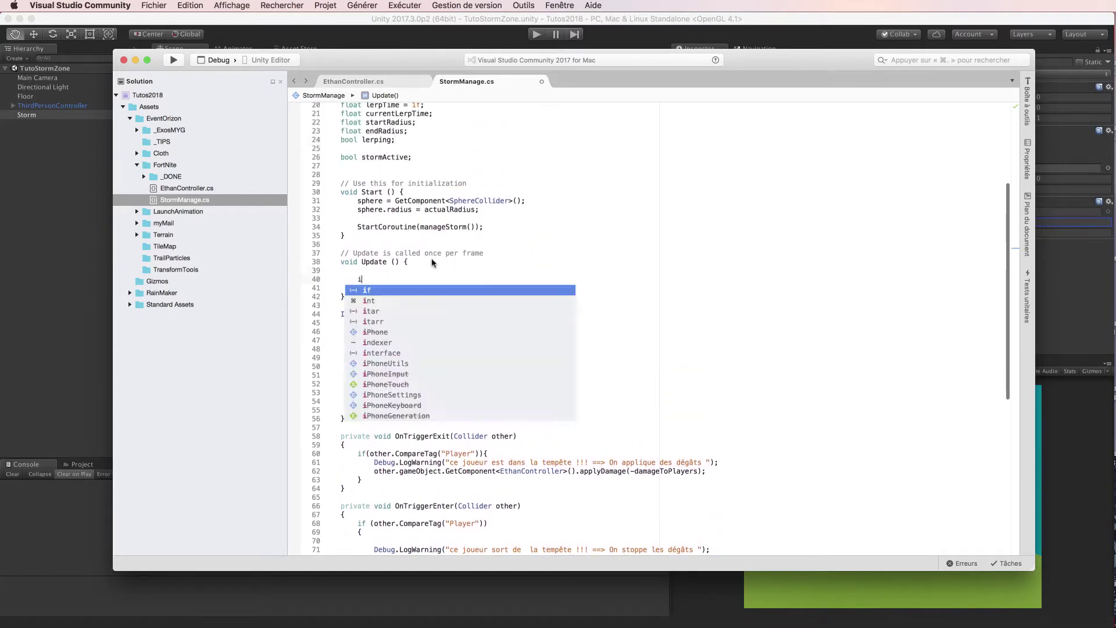
type("f(lerping)")
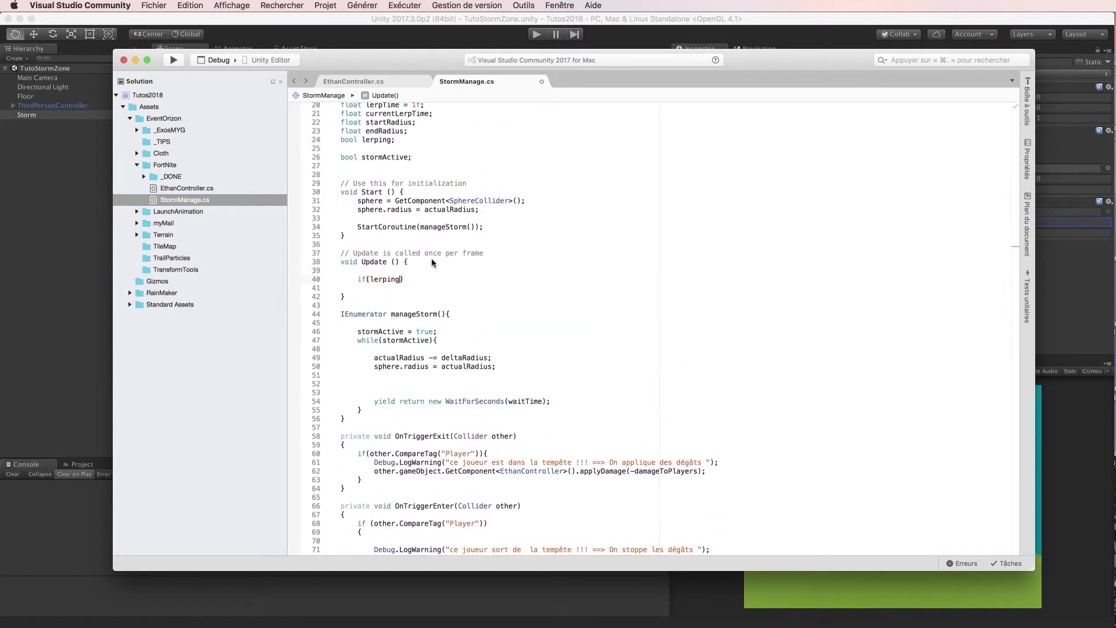
type("{")
key("Return")
key("Return")
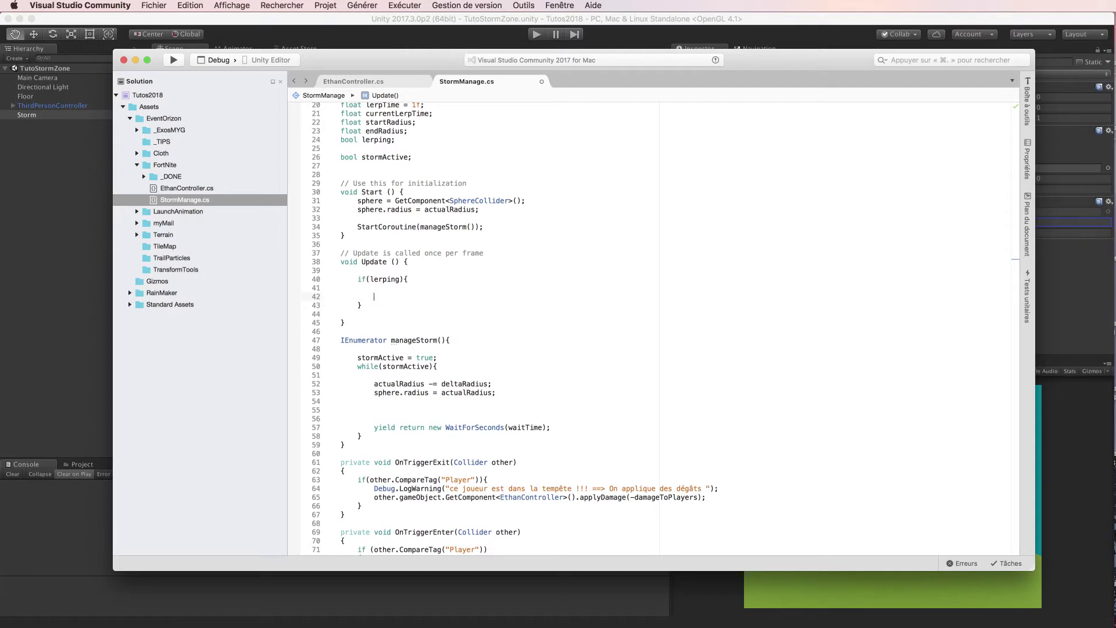
key("super+Tab")
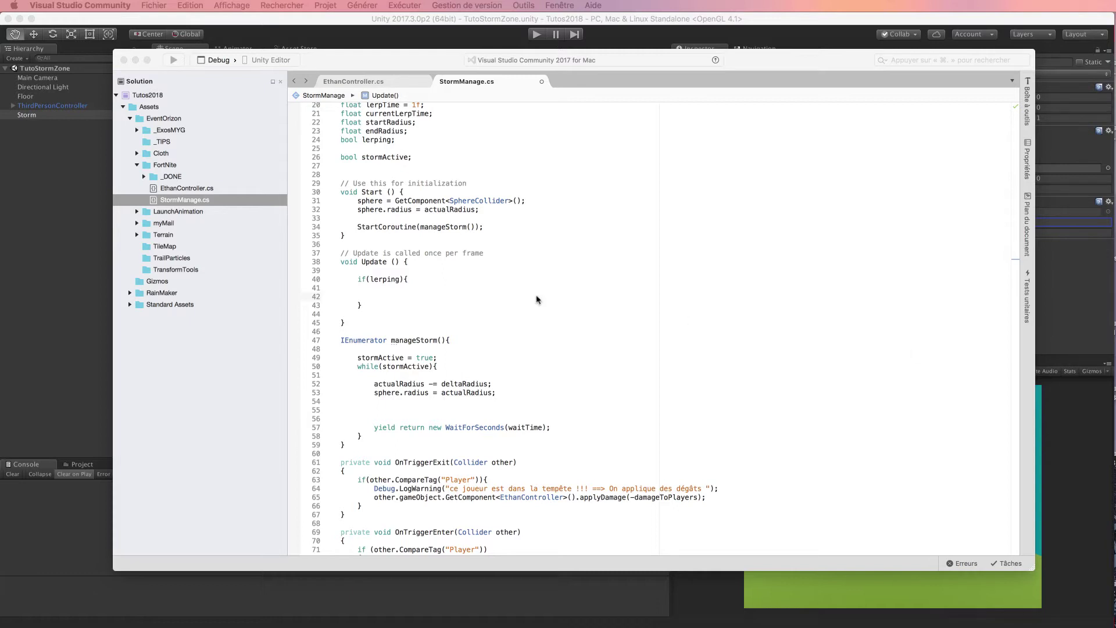
Step: Paste the timer code that increments currentLerpTime and caps it at lerpTime into the if block
left_click(381, 296)
type("//increment timer once per frame             currentLerpTime += Time.deltaTime;             if (currentLerpTime > lerpTime)             {                 currentLerpTime = lerpTime;                 lerping = false;             }              //lerp!             float perc = currentLerpTime / lerpTime;")
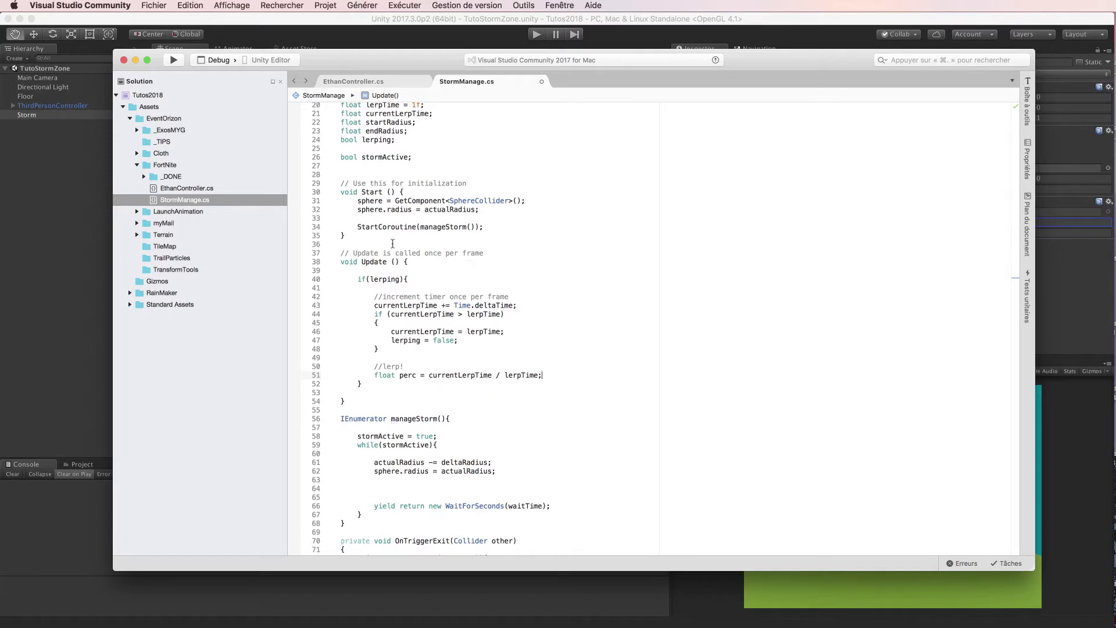
double_click(396, 305)
double_click(479, 306)
left_click_drag(370, 314, 517, 314)
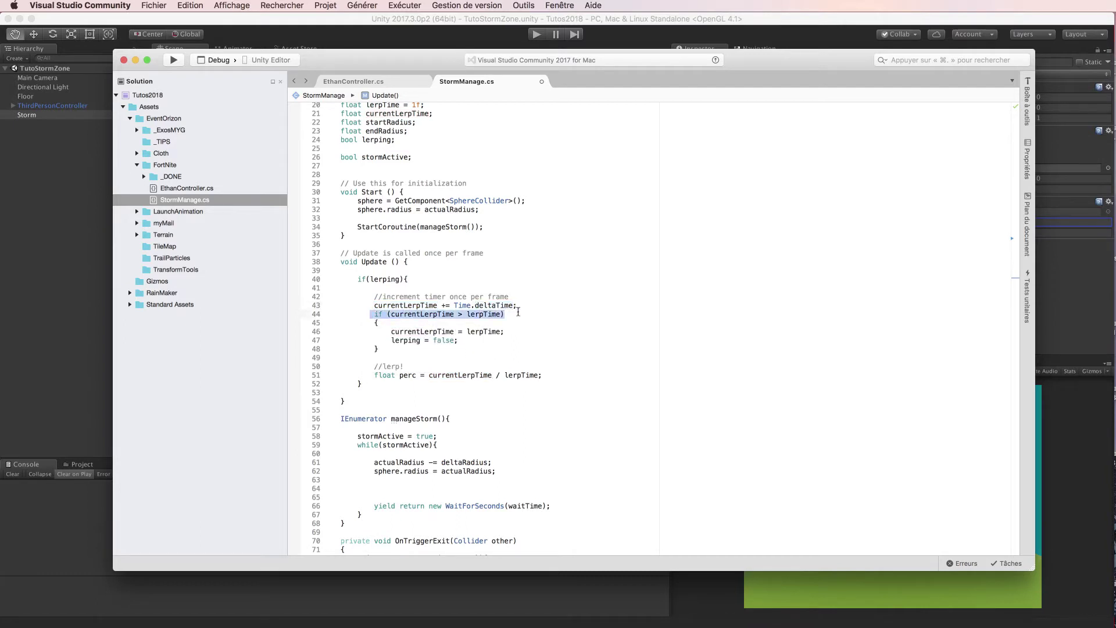
Step: Review the reset and perc lines, then add an empty line below the float perc calculation
scroll(517, 314, "up", 3)
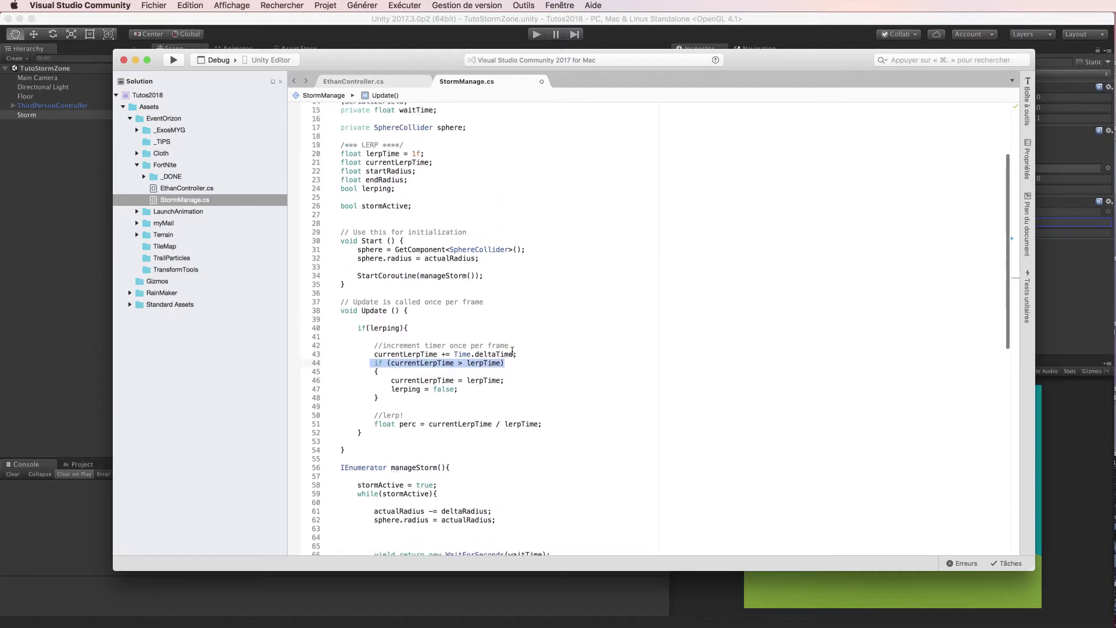
scroll(524, 352, "down", 1)
left_click_drag(387, 360, 463, 370)
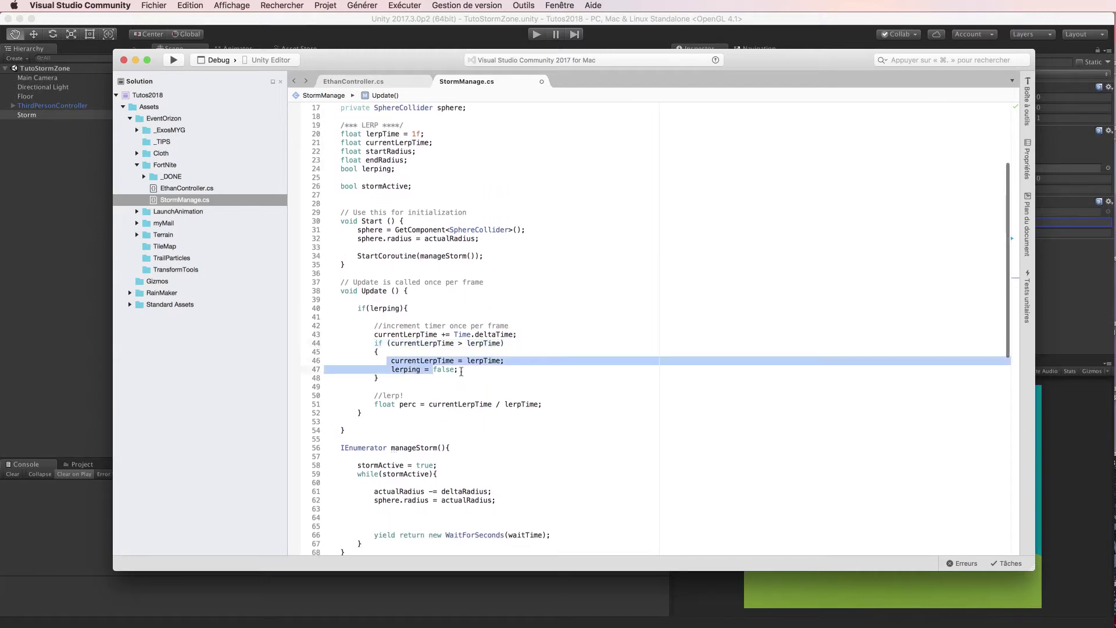
left_click(535, 412)
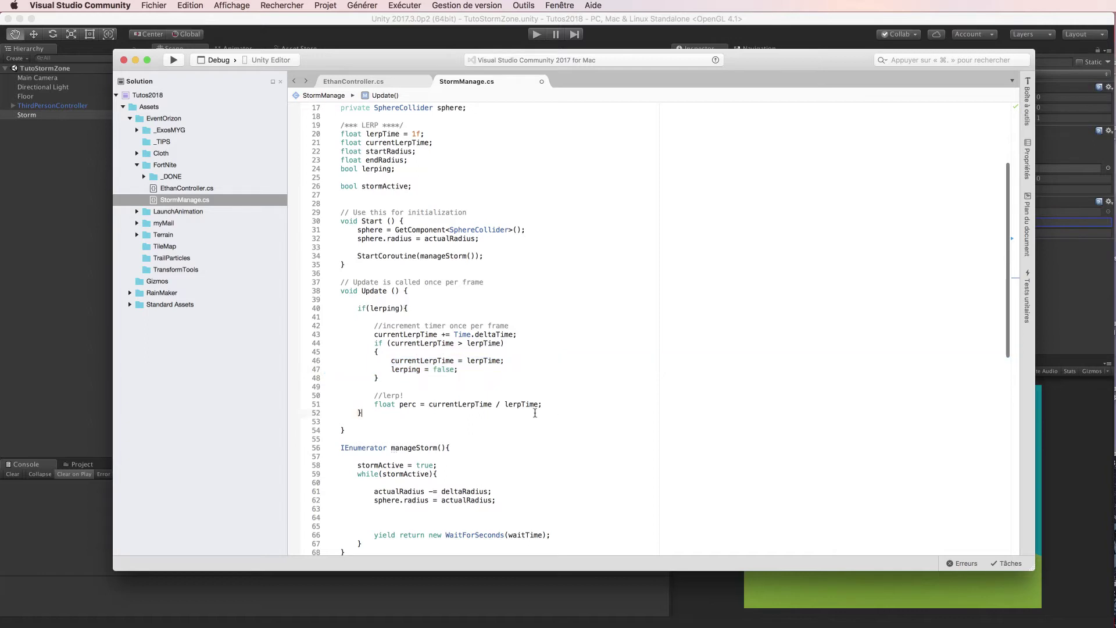
left_click_drag(371, 404, 542, 406)
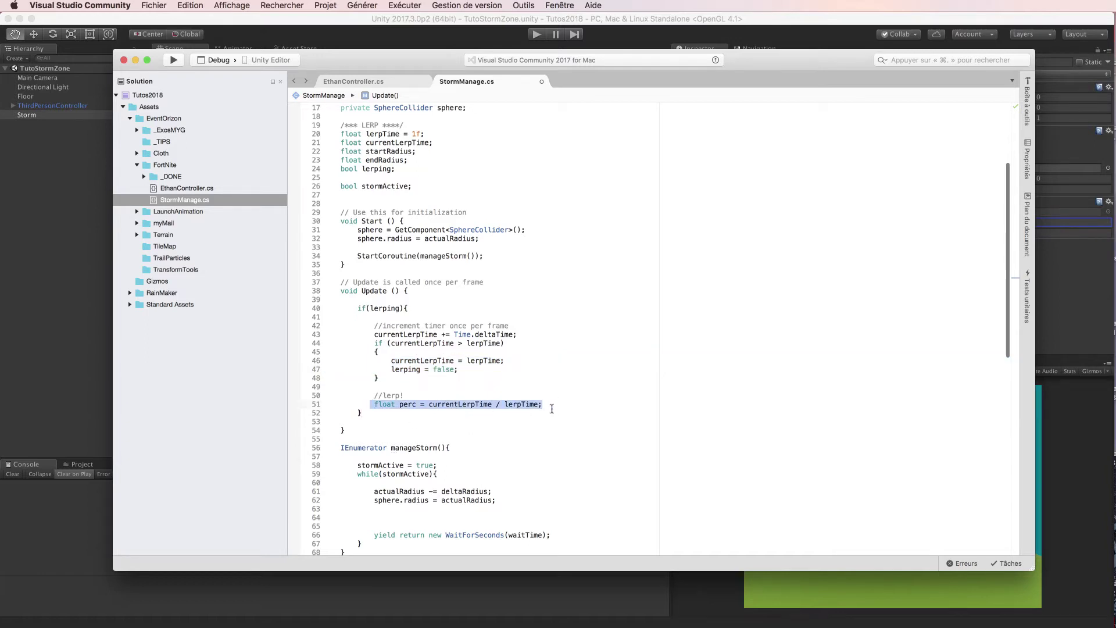
left_click(551, 405)
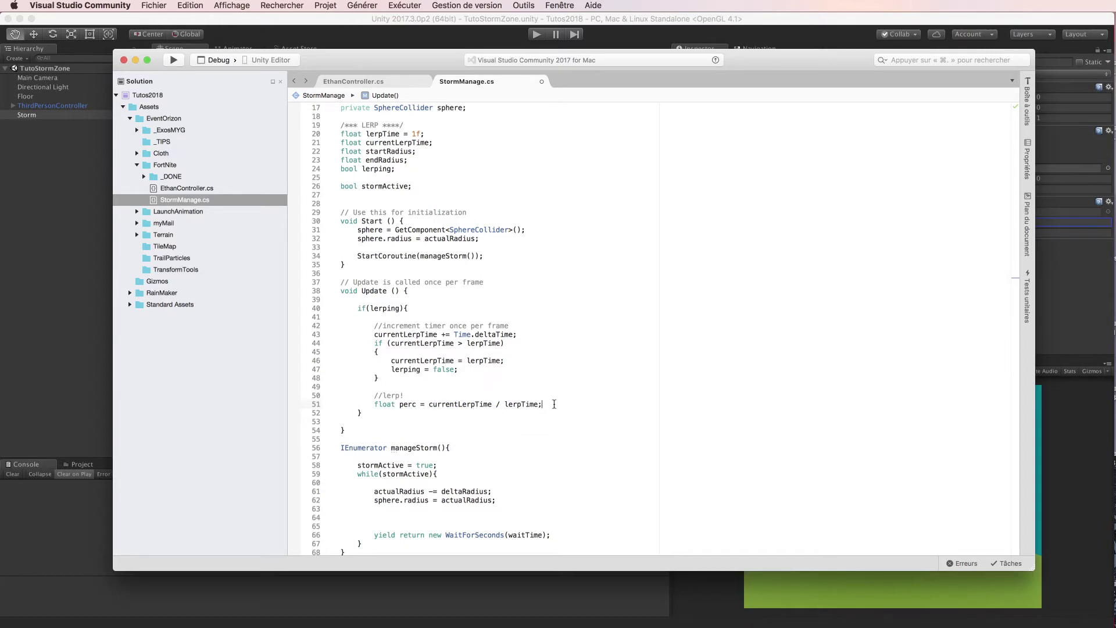
key("Return")
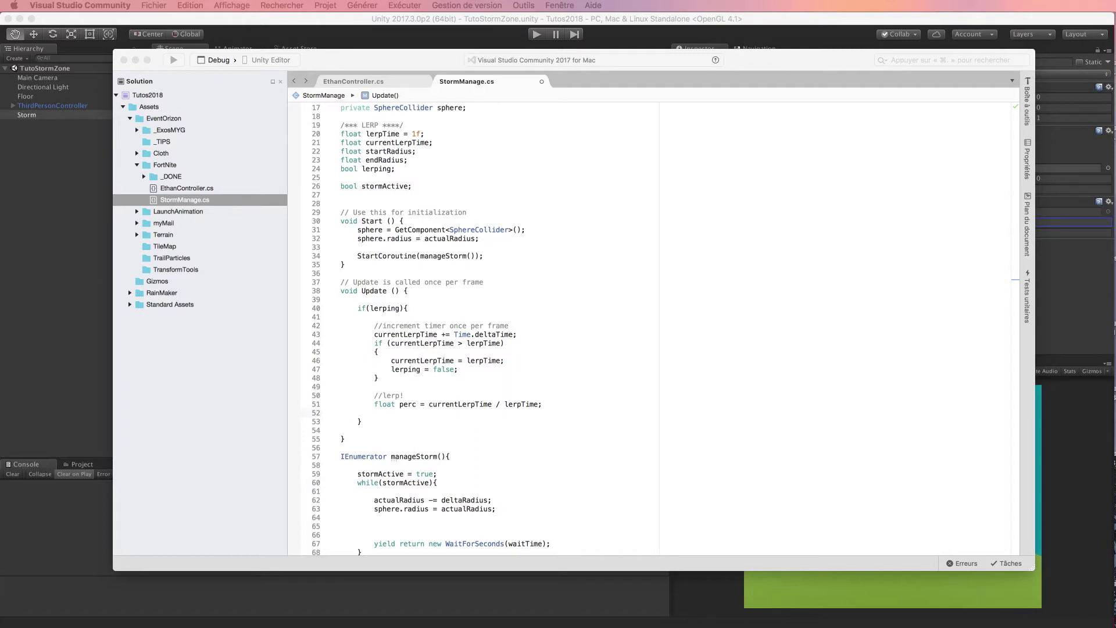
Step: Paste 'actualRadius = Mathf.Clamp(Mathf.Lerp(startRadius, endRadius, perc), minDistance, 100f);' on line 52
left_click(410, 414)
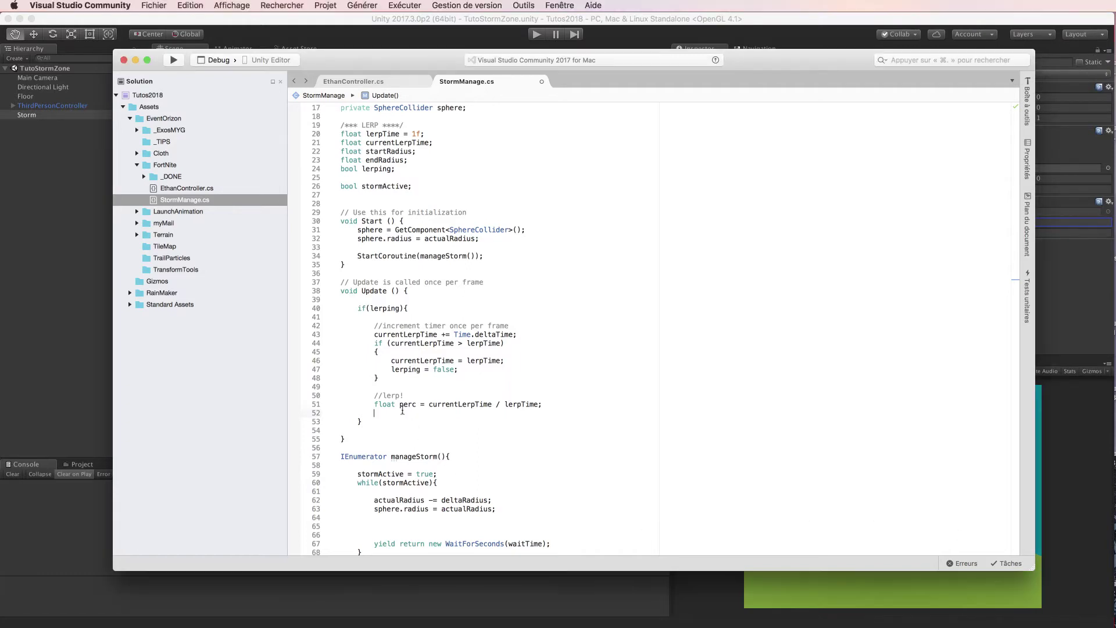
type("actualRadius = Mathf.Clamp(Mathf.Lerp(startRadius, endRadius, perc), minDistance, 100f);")
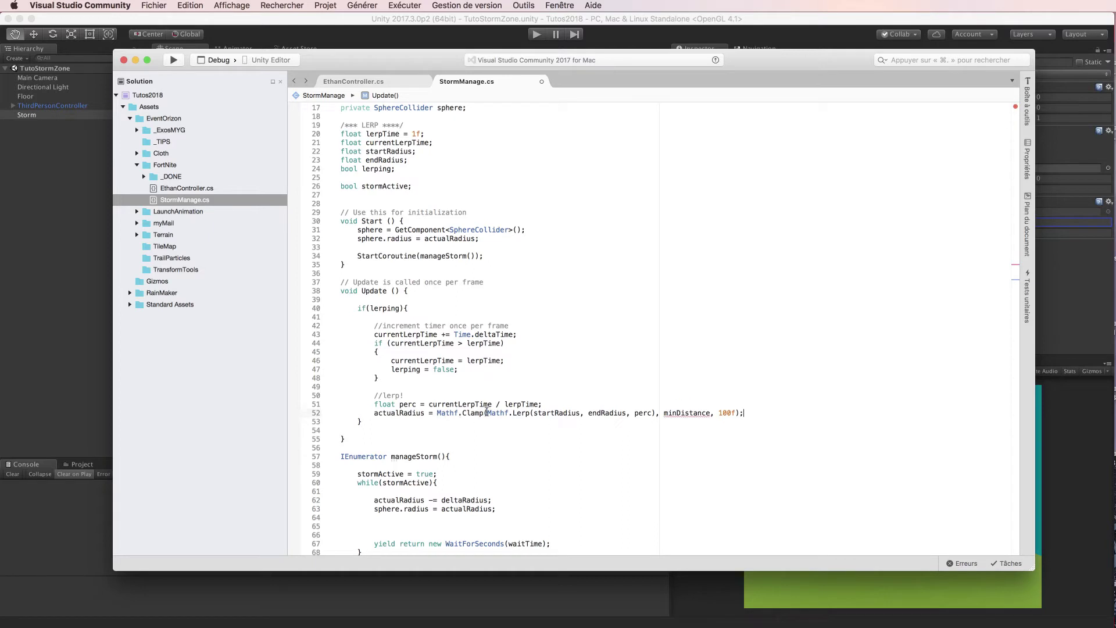
left_click_drag(486, 412, 535, 413)
left_click(550, 413)
left_click(604, 413)
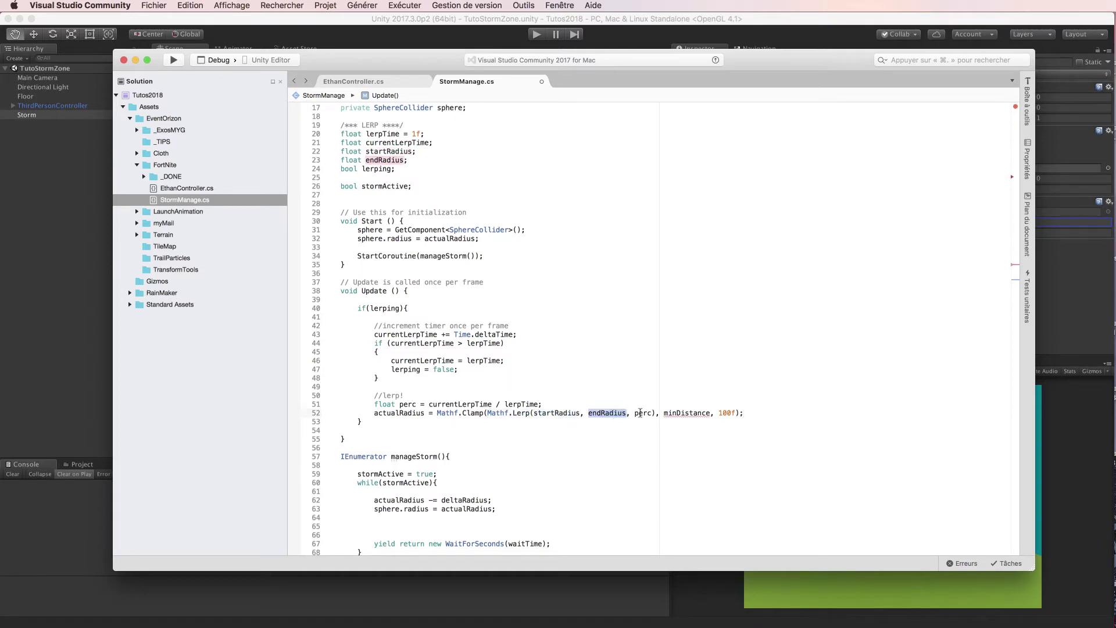
left_click(640, 412)
mouse_move(639, 413)
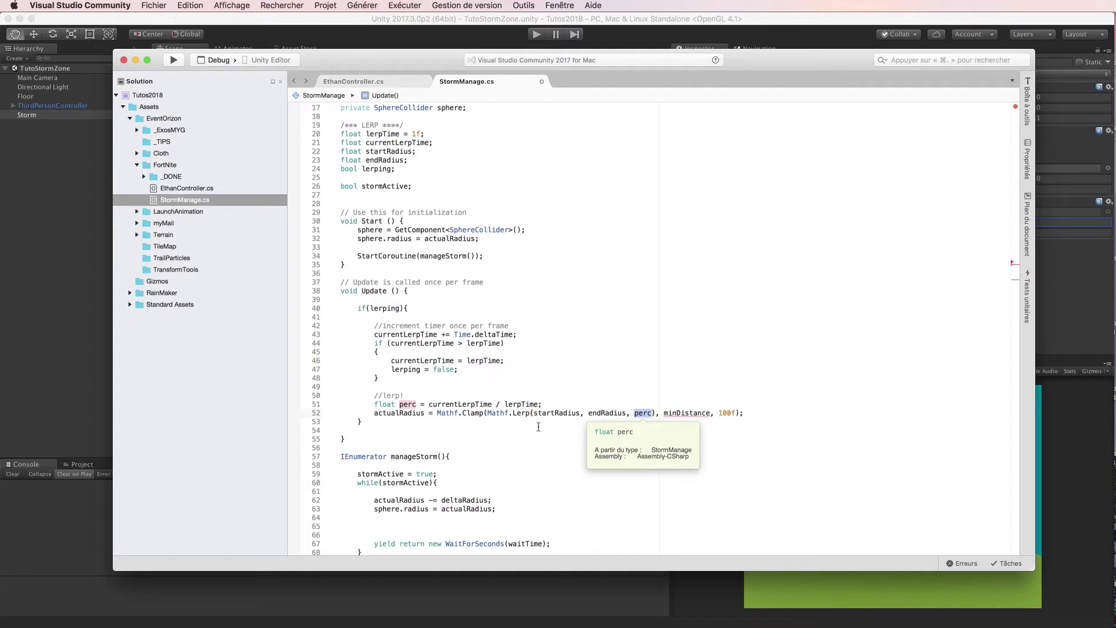
mouse_move(407, 415)
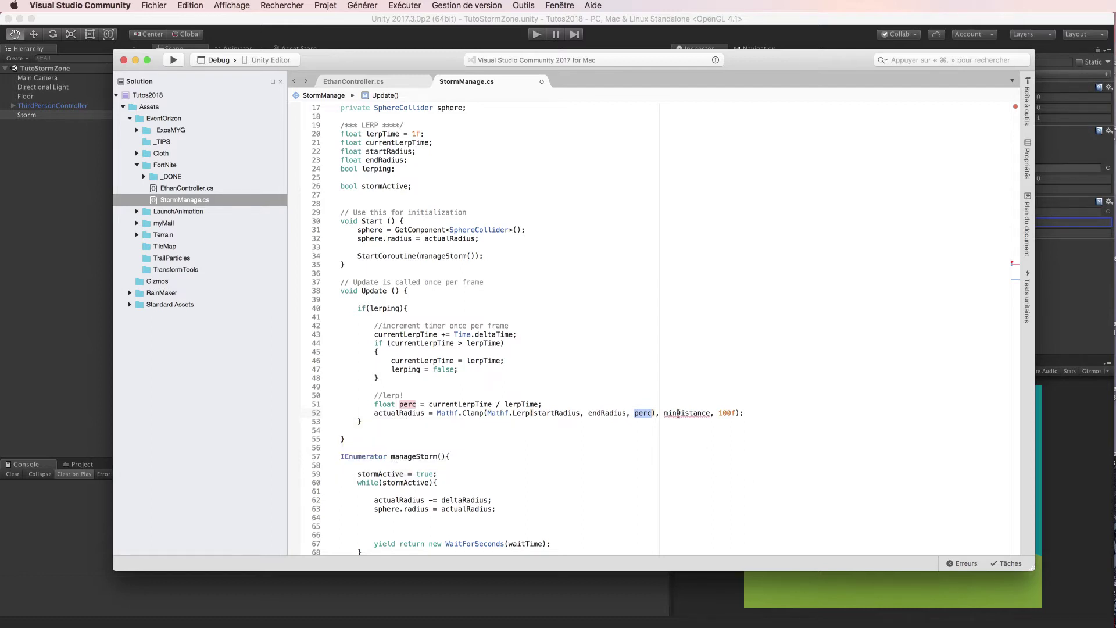
mouse_move(676, 413)
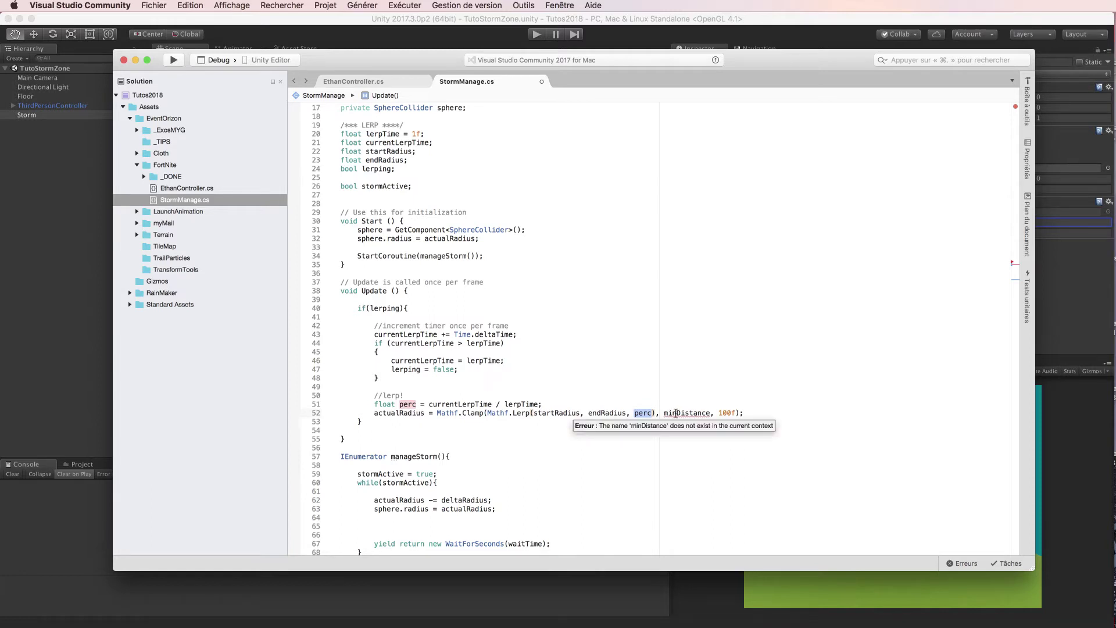
scroll(496, 370, "up", 5)
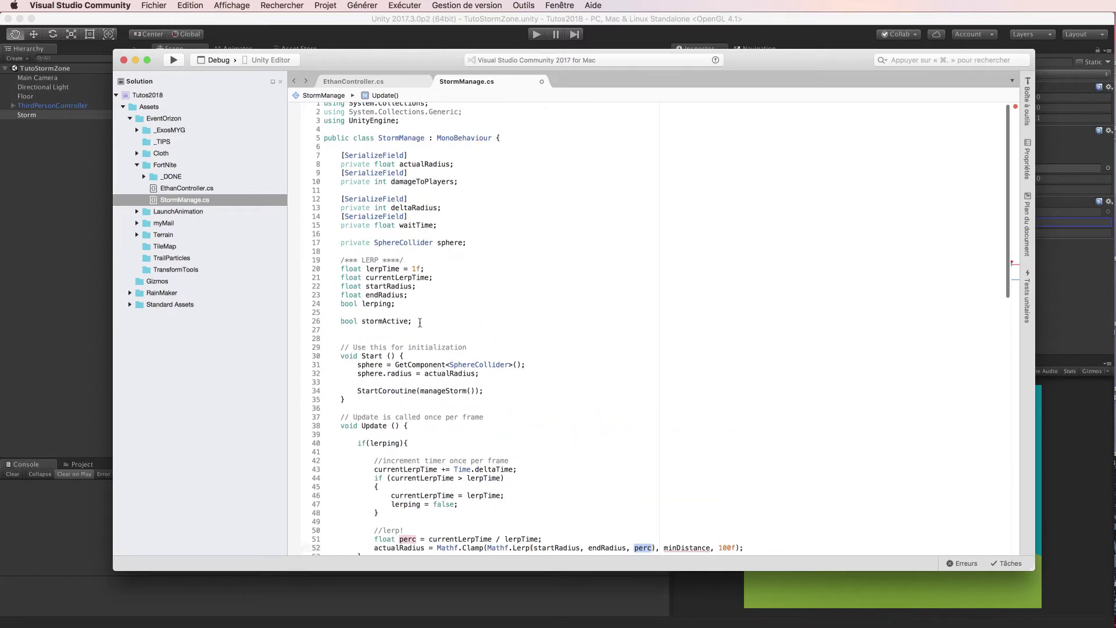
Step: Add a 'private int minDistance = 4;' field below stormActive and save
left_click(420, 323)
key("Return")
key("Return")
type("privat")
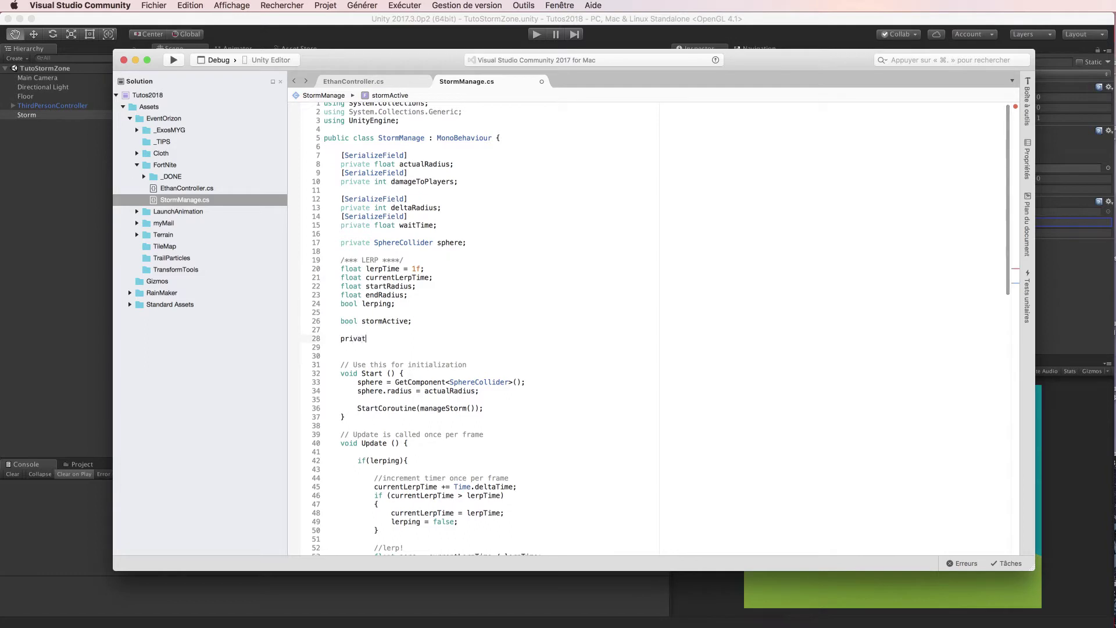
type("e minDist")
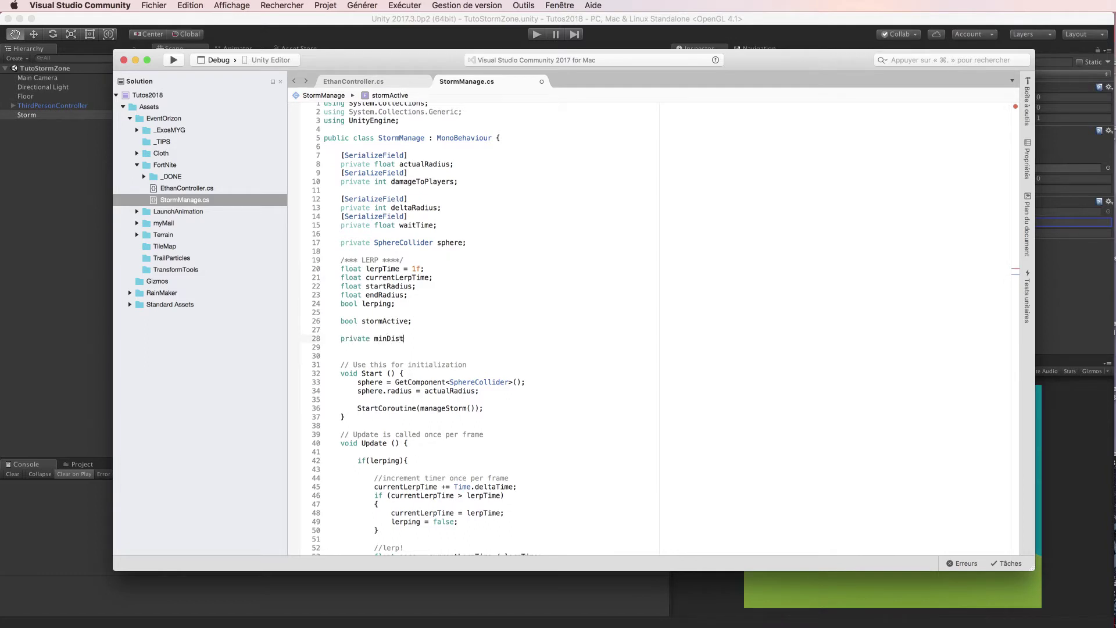
type("a")
key("Return")
key("BackSpace")
type("nce = 4")
type(";")
left_click(374, 340)
type("int")
key("cmd+s")
Step: Change minDistance to a float with value 4f and save
triple_click(377, 338)
type("float")
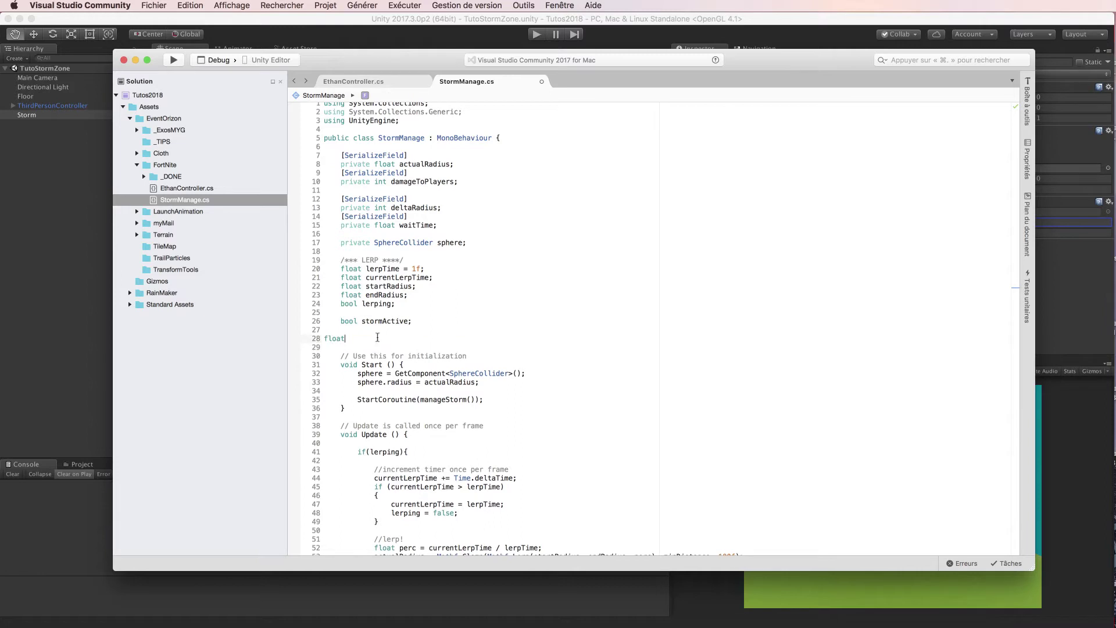
key("super+z")
key("super+z")
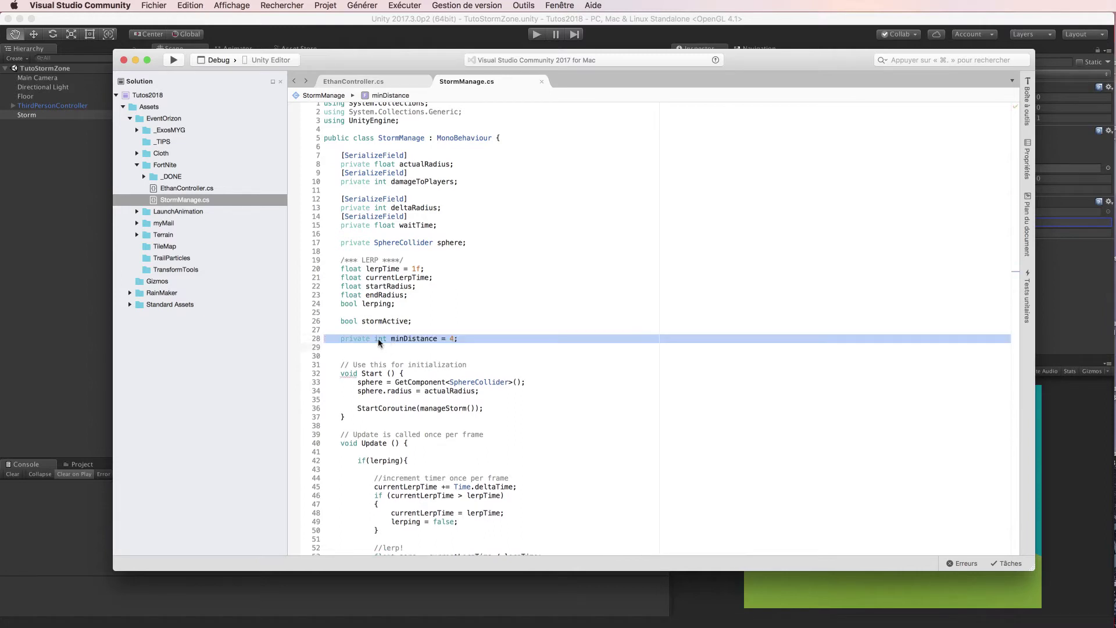
double_click(380, 338)
type("float")
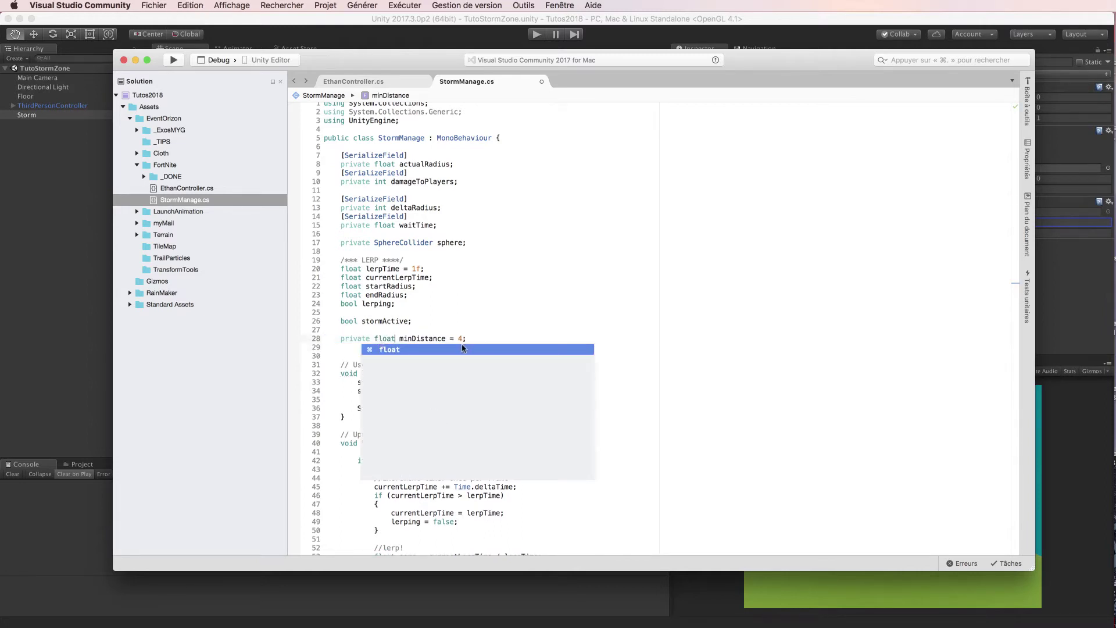
left_click(463, 341)
type("f")
key("super+s")
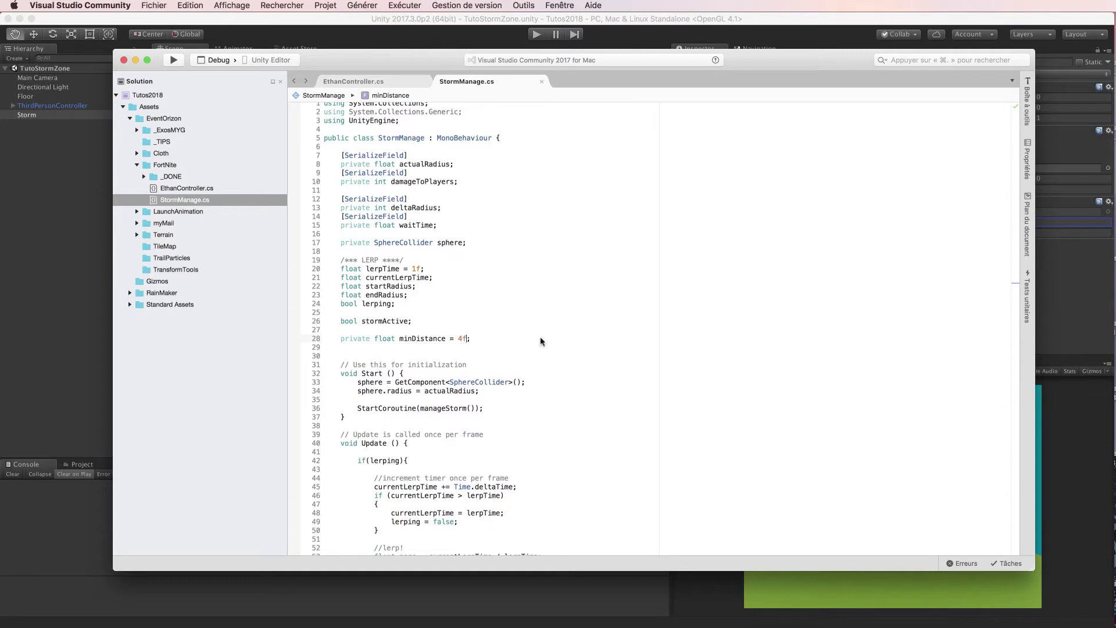
Step: Comment the minDistance declaration with '//safeZone fait 4 en radius' and save
scroll(562, 314, "down", 5)
scroll(562, 314, "down", 5)
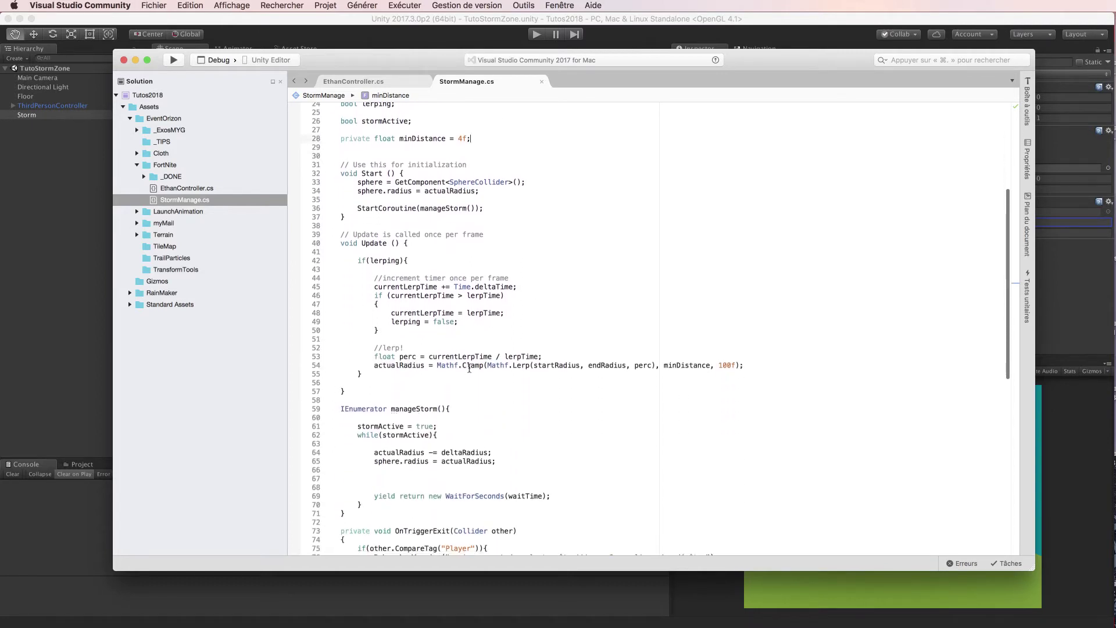
double_click(675, 366)
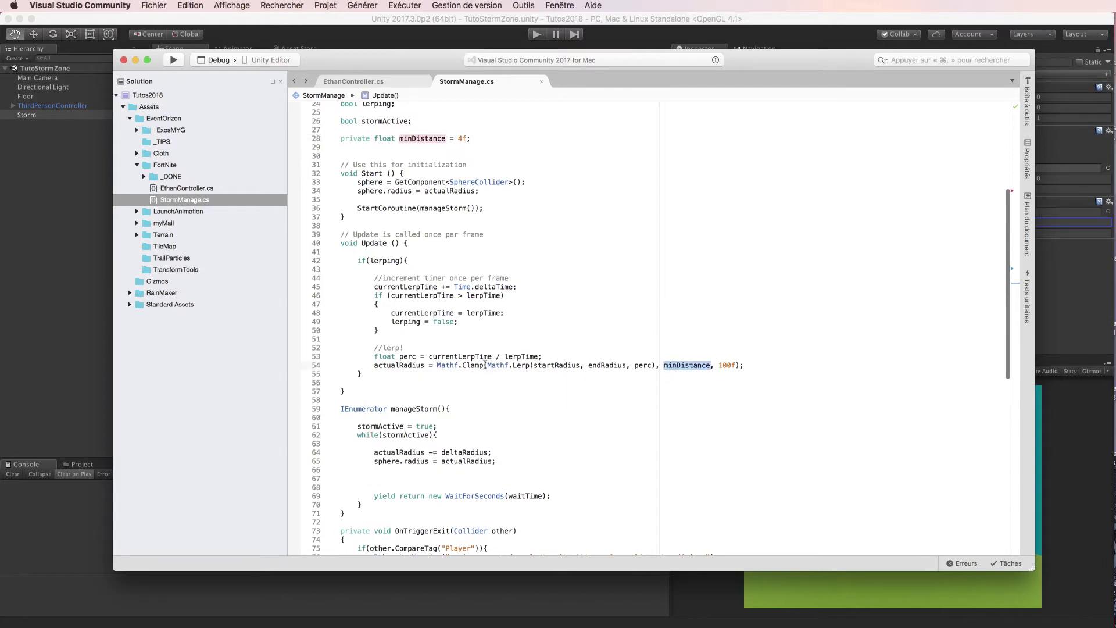
left_click_drag(487, 366, 655, 366)
double_click(686, 365)
double_click(723, 365)
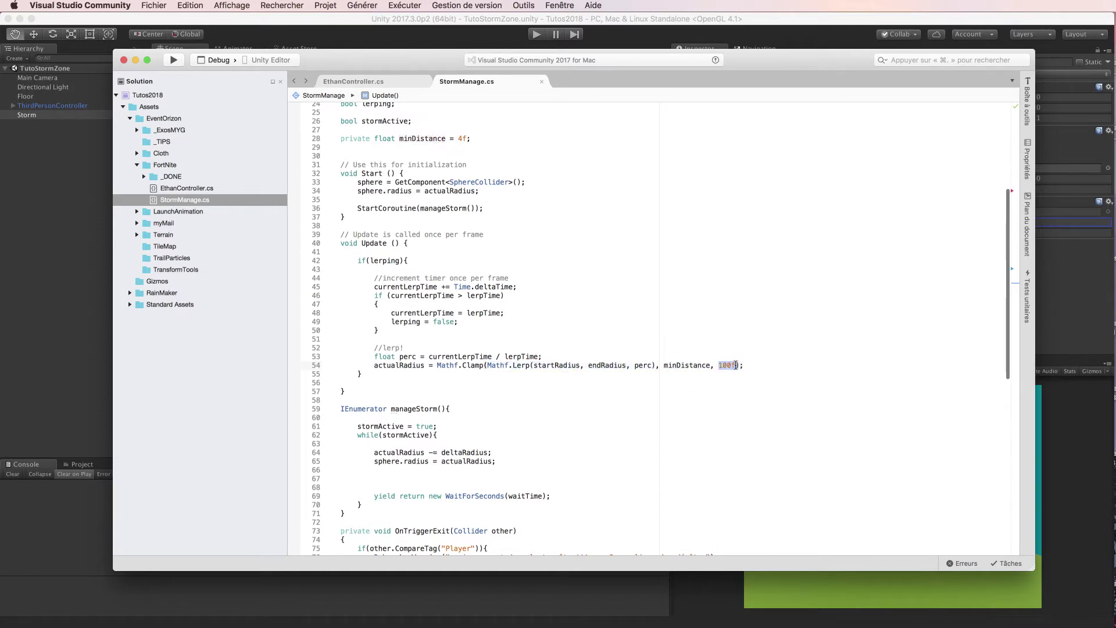
left_click(758, 364)
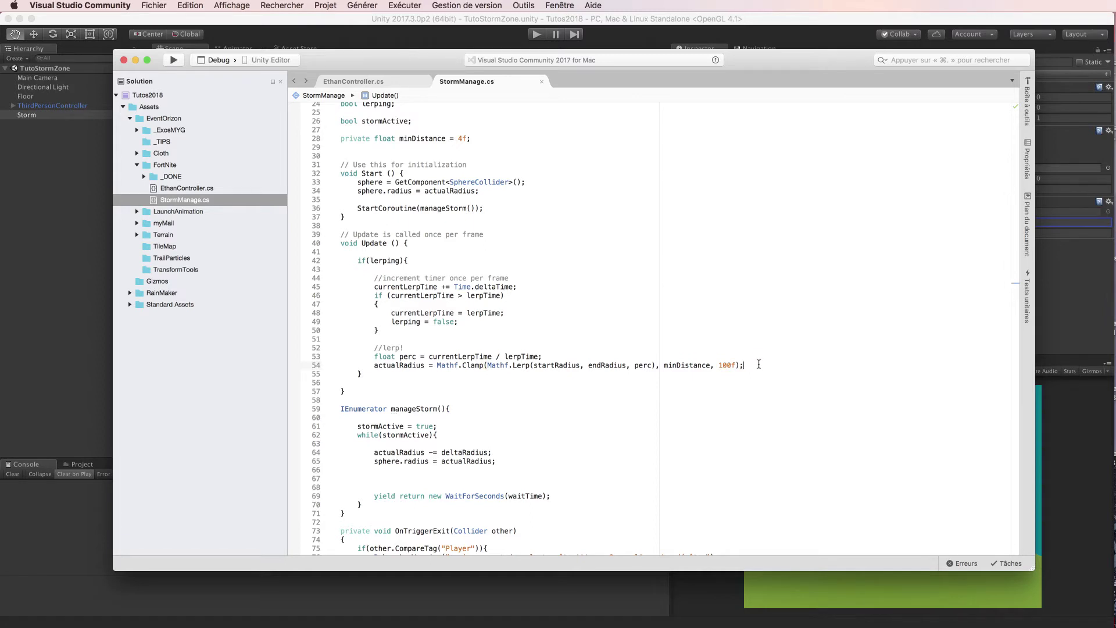
double_click(686, 365)
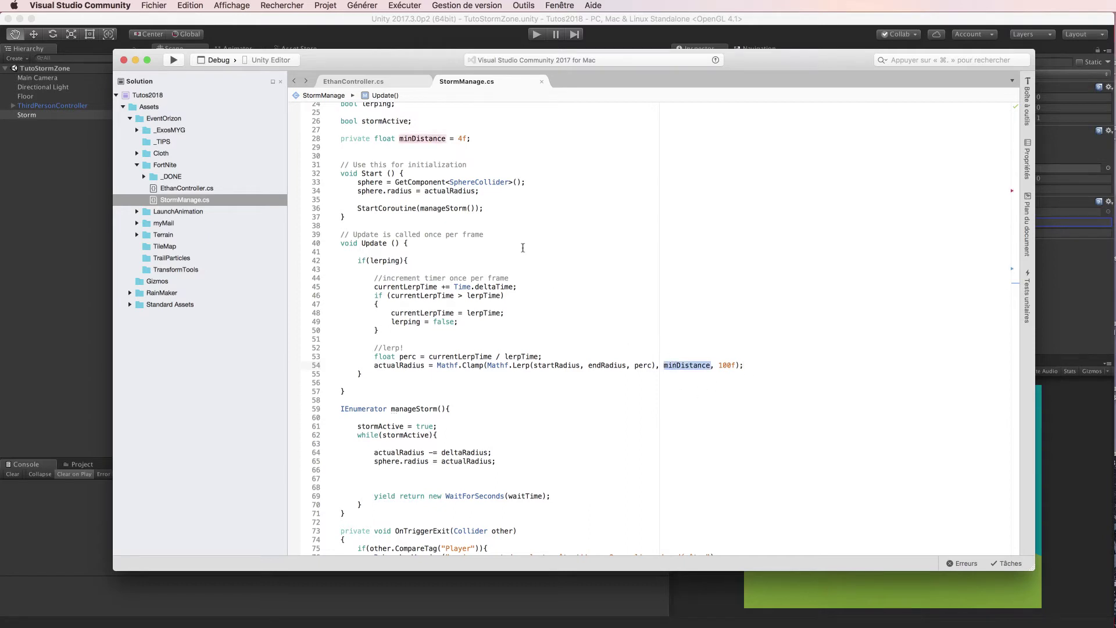
left_click(478, 138)
type("//")
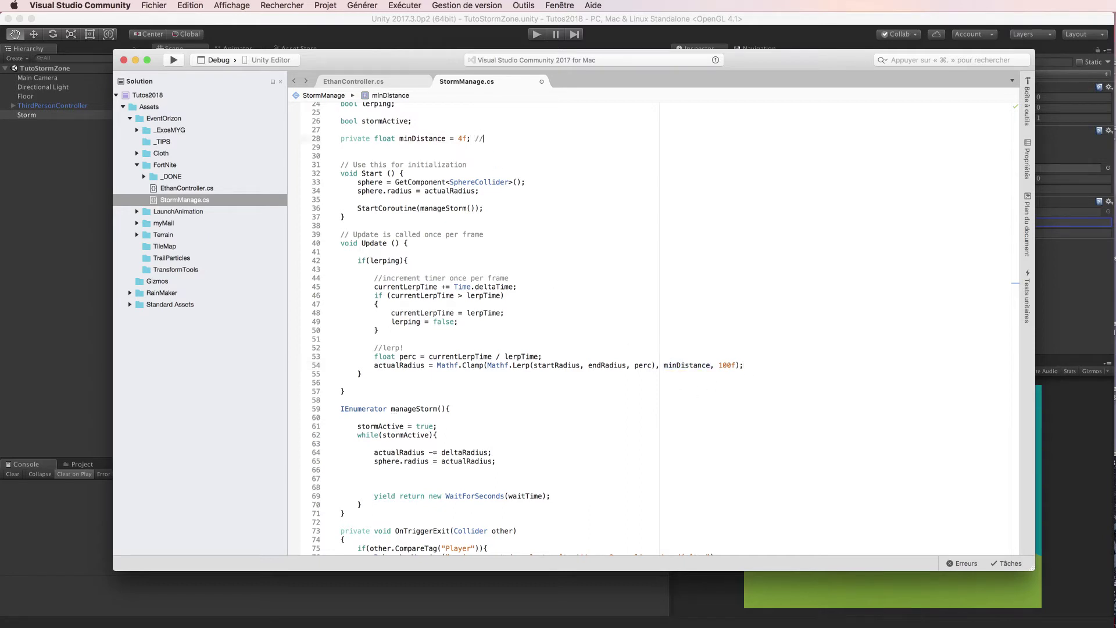
type("safeZone")
type(" fait 4 en ra")
type("dius")
key("super+s")
Step: Cut 'sphere.radius = actualRadius;' from the manageStorm loop and paste it below the clamped lerp line
scroll(532, 366, "down", 10)
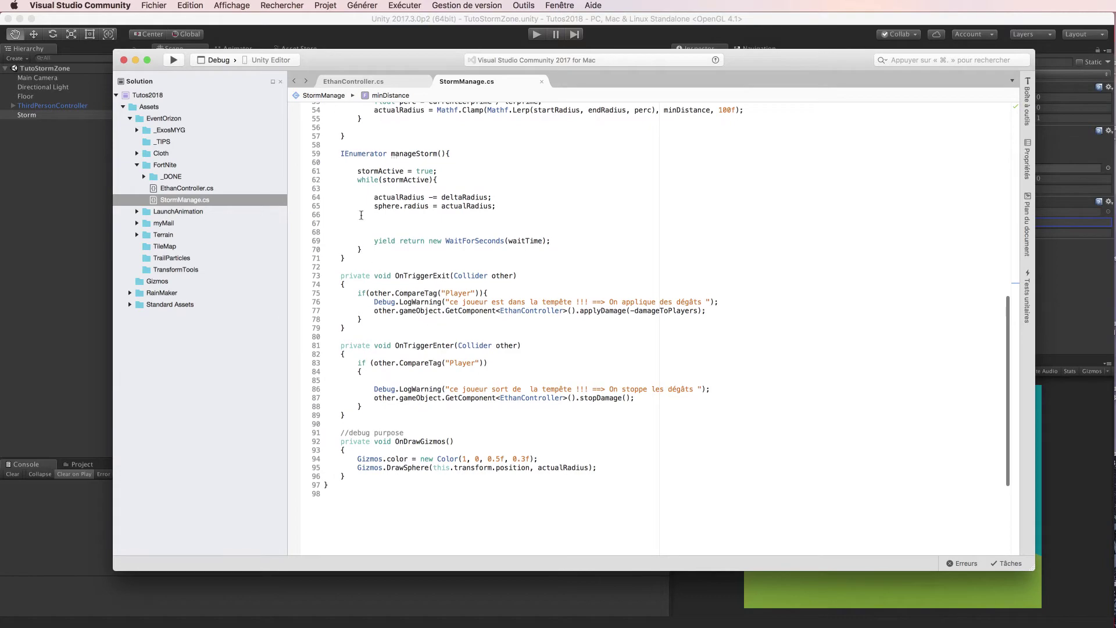
left_click_drag(369, 206, 516, 207)
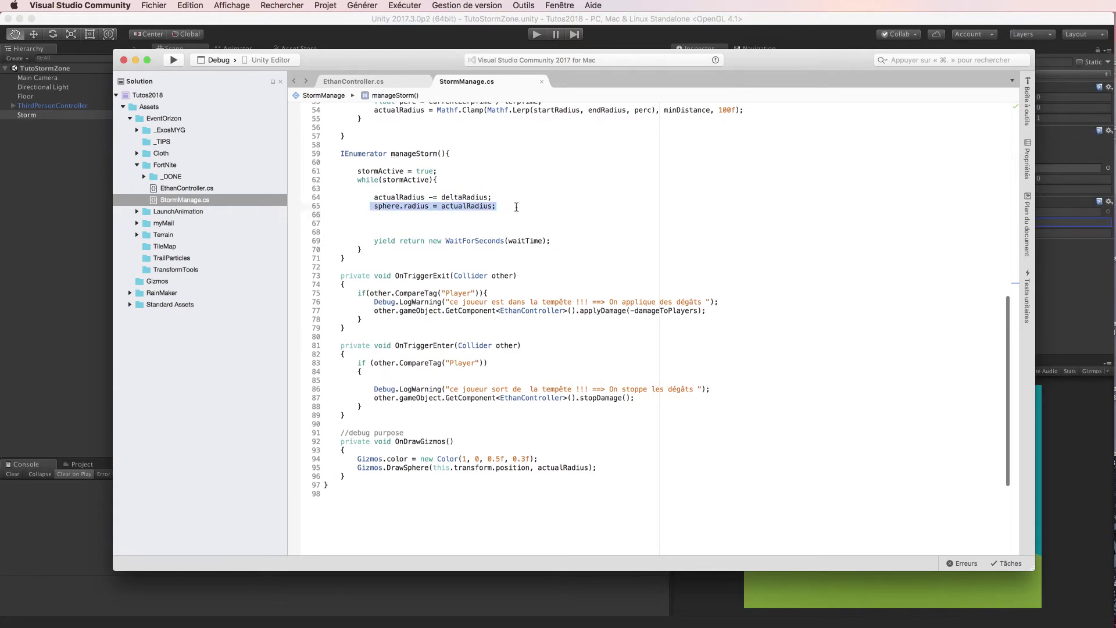
key("super+x")
scroll(617, 363, "up", 9)
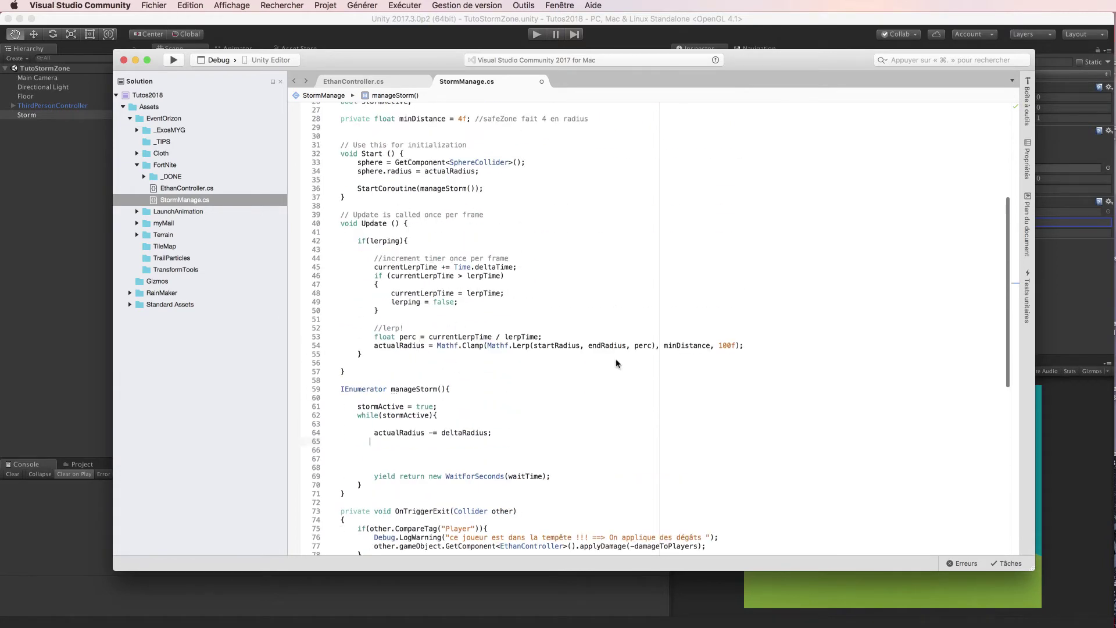
left_click(750, 346)
key("Return")
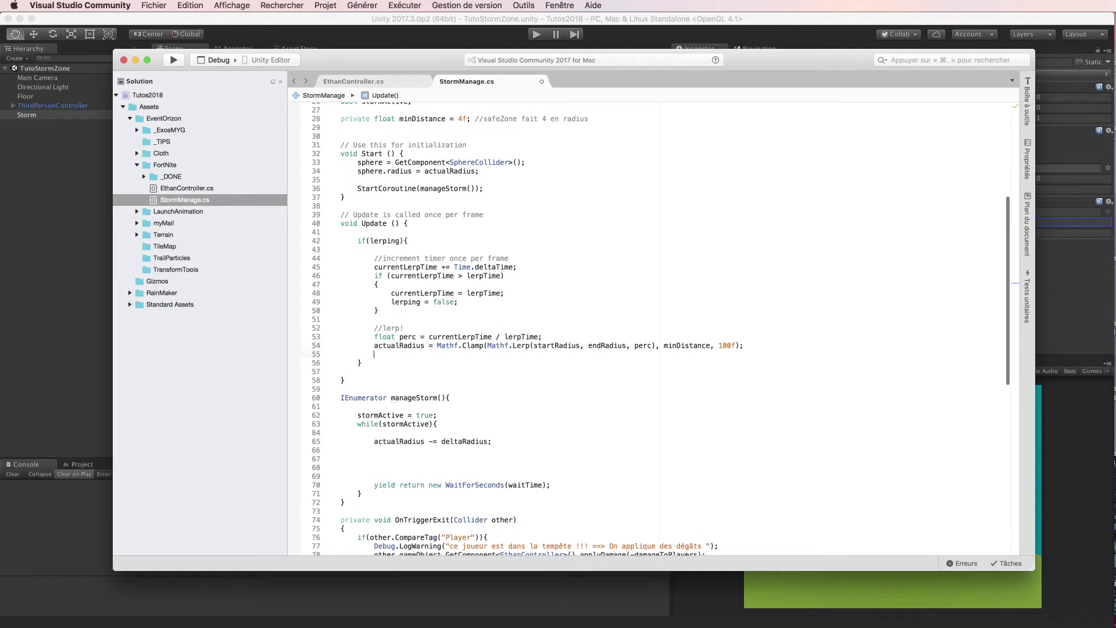
key("super+v")
scroll(383, 266, "down", 5)
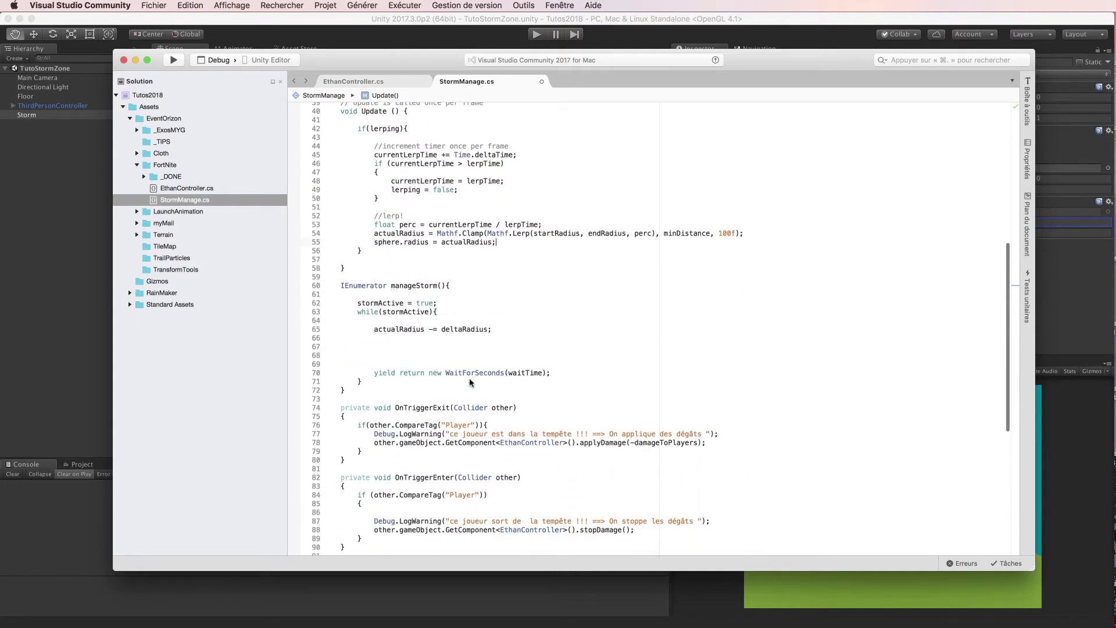
left_click_drag(371, 330, 493, 332)
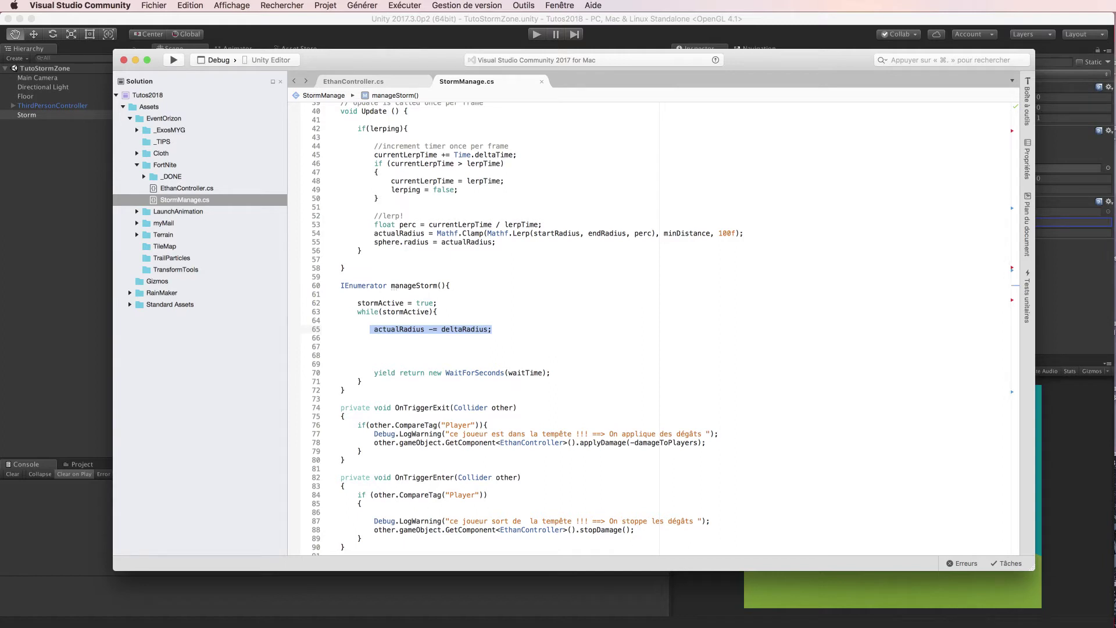
key("super+Tab")
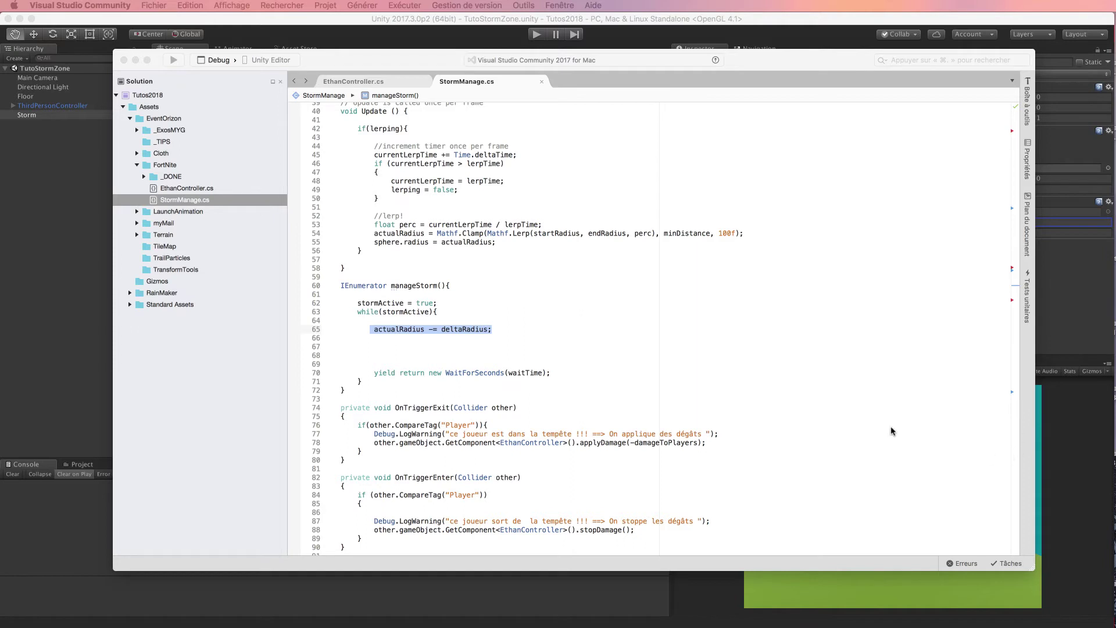
Step: Replace the actualRadius decrement with startRadius and endRadius assignments plus 'lerping = true;'
triple_click(377, 333)
key("super+v")
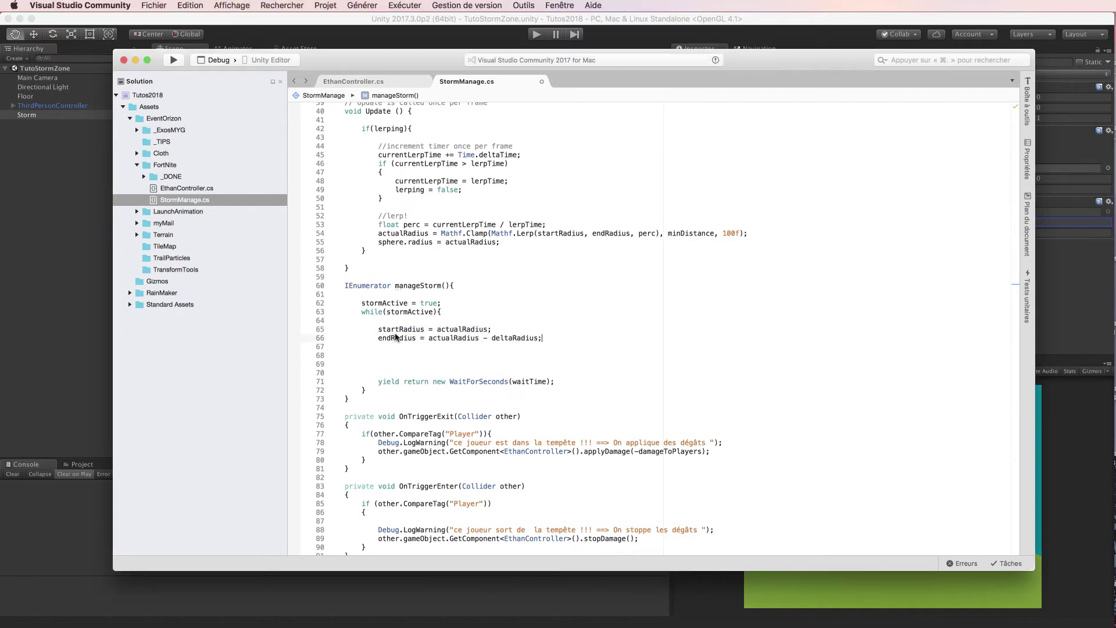
left_click(461, 330)
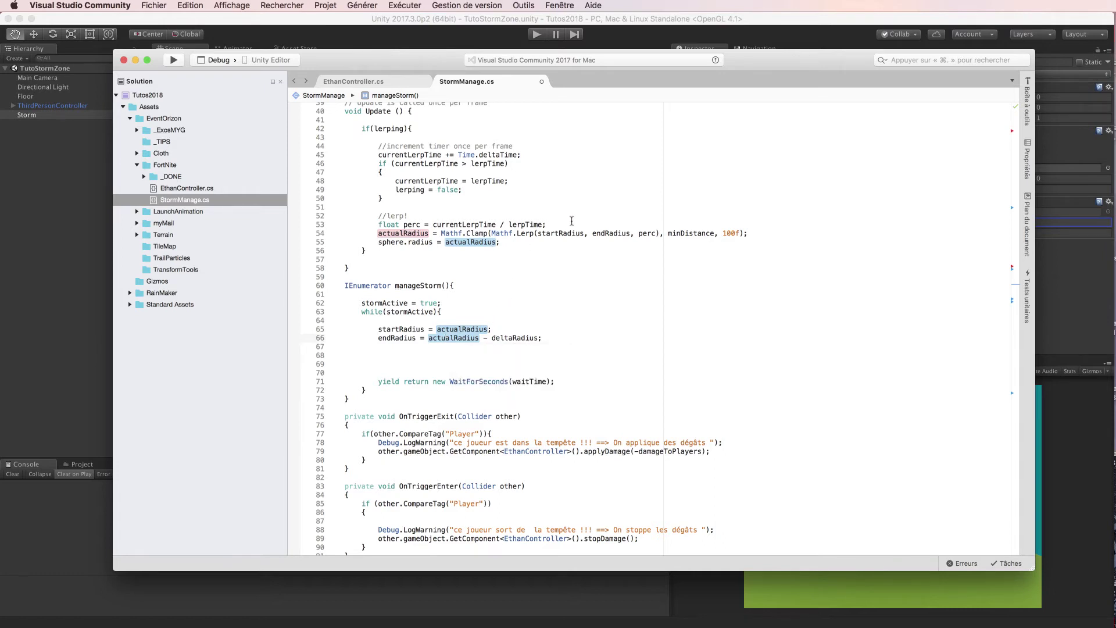
left_click(397, 348)
type("lerping")
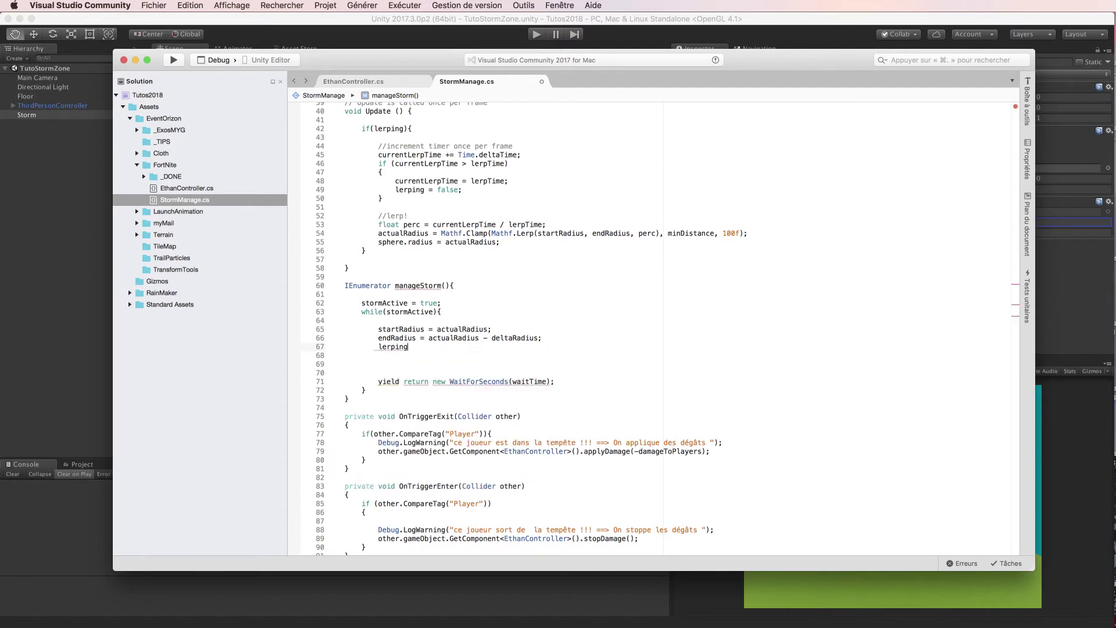
type(" = true;")
scroll(400, 197, "up", 2)
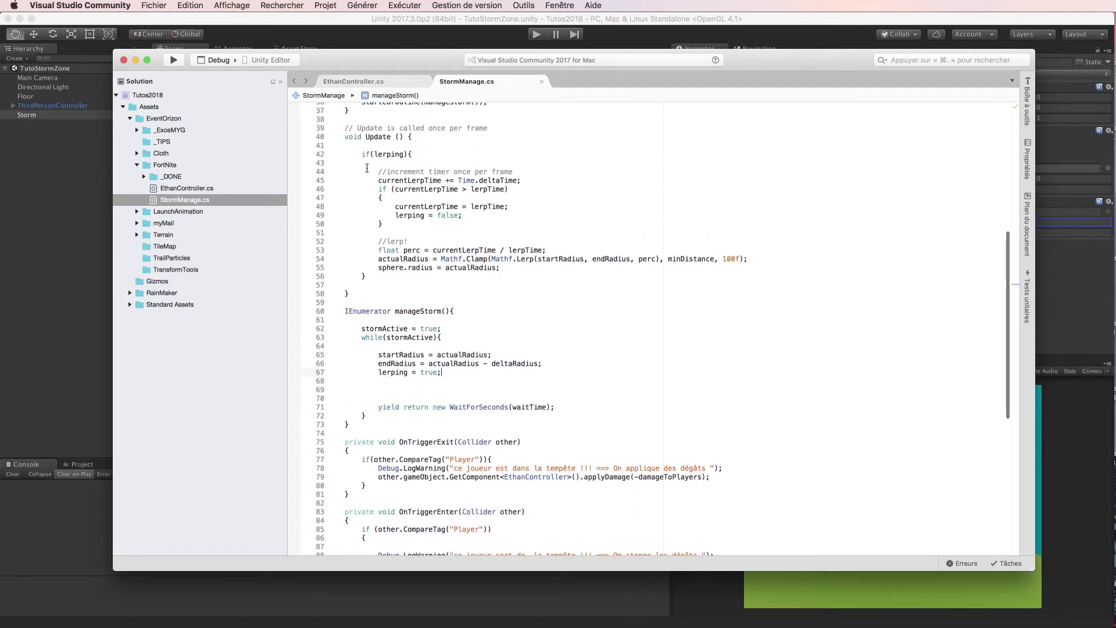
mouse_move(362, 154)
left_mouse_down()
mouse_move(401, 155)
mouse_move(540, 270)
left_mouse_up()
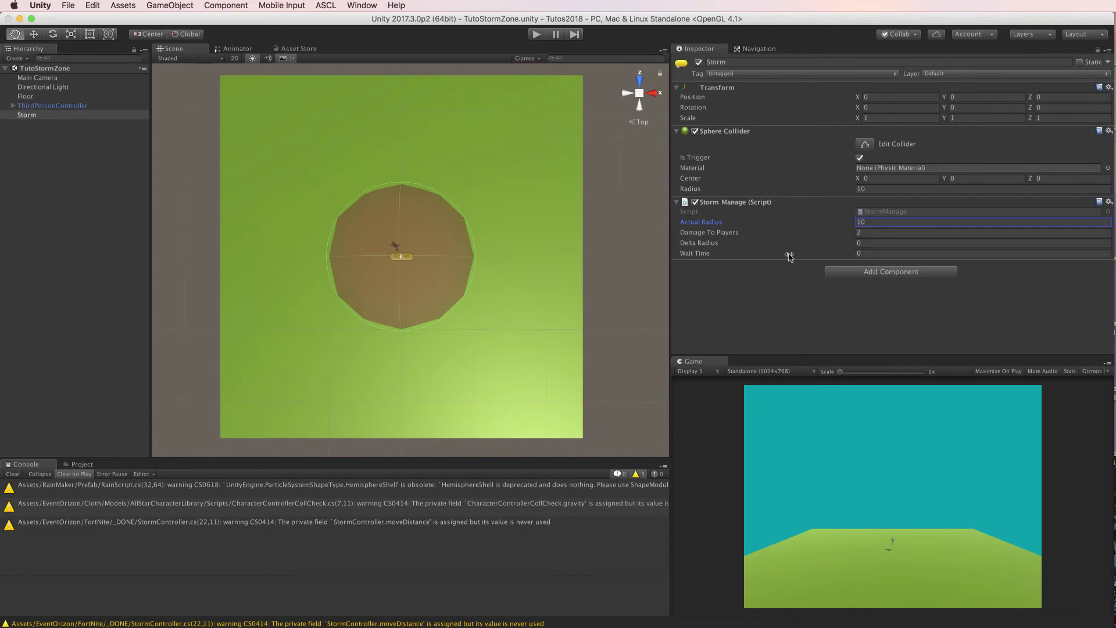
Step: Set Storm Manage's Delta Radius to 2 and Wait Time to 1, then save the scene
left_click(872, 243)
type("2")
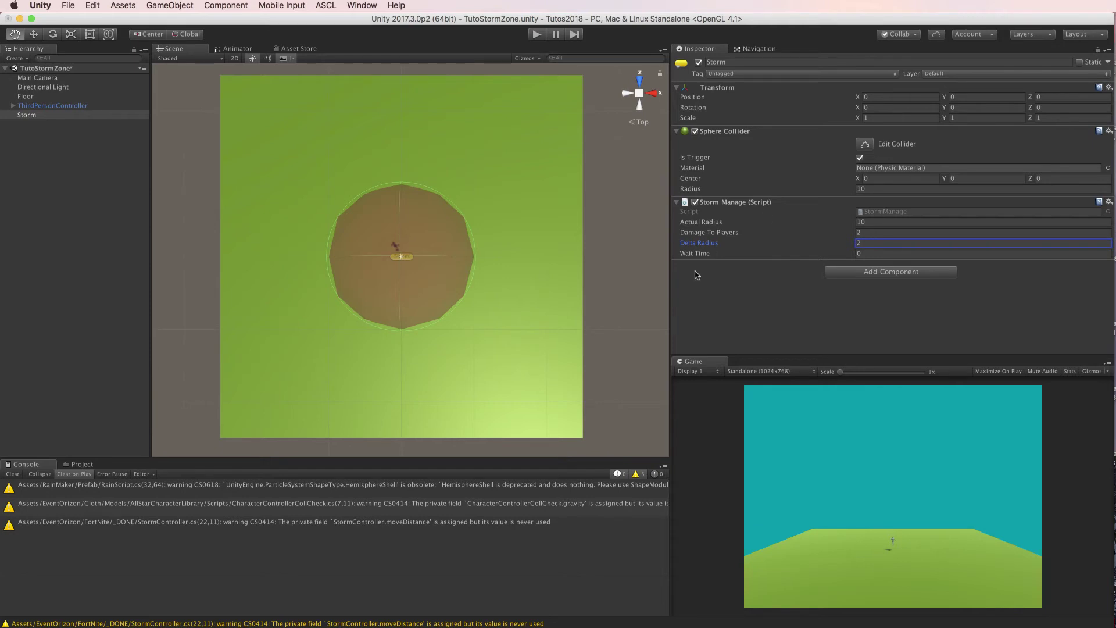
left_click(867, 255)
type("1")
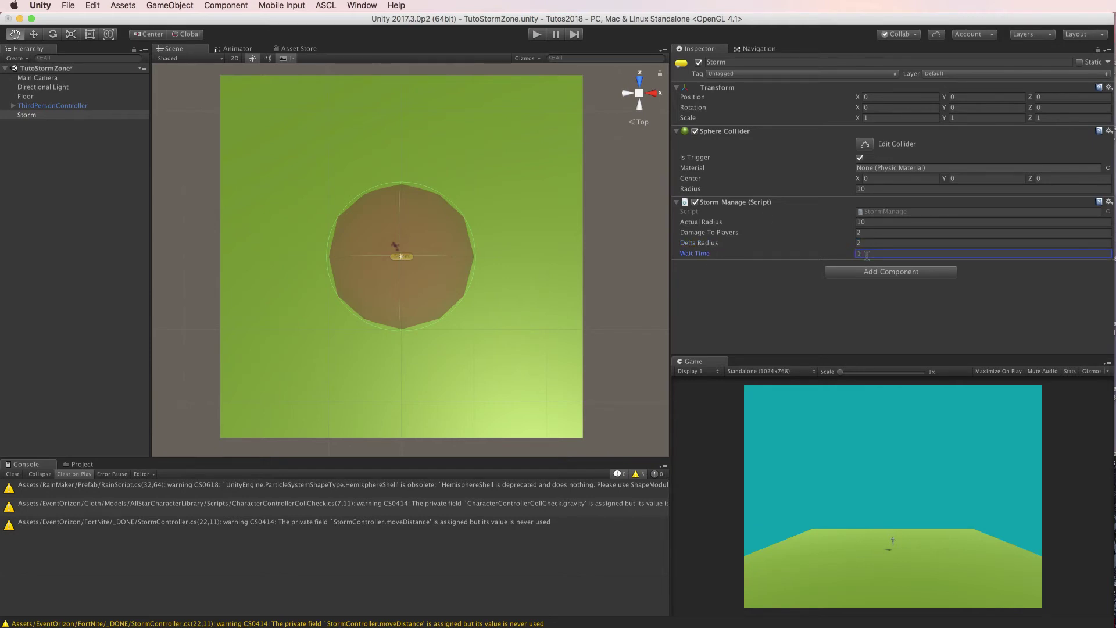
key("super+s")
Step: With Storm selected, play the scene and check the Sphere Collider radius shrinking to 4, then stop
left_click(47, 106)
scroll(767, 225, "down", 10)
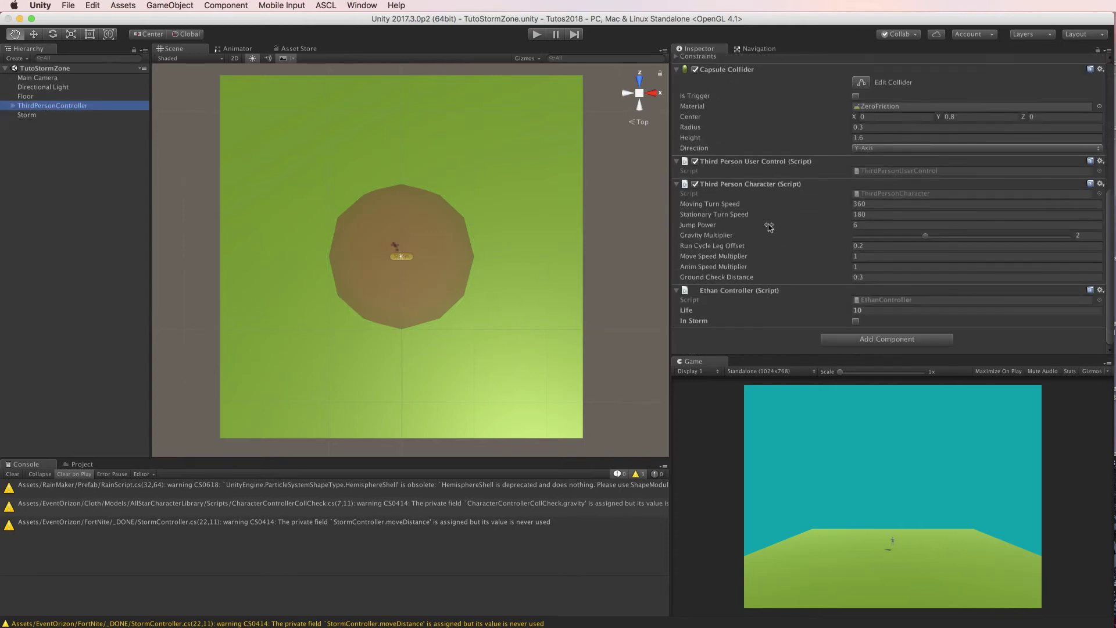
left_click(38, 117)
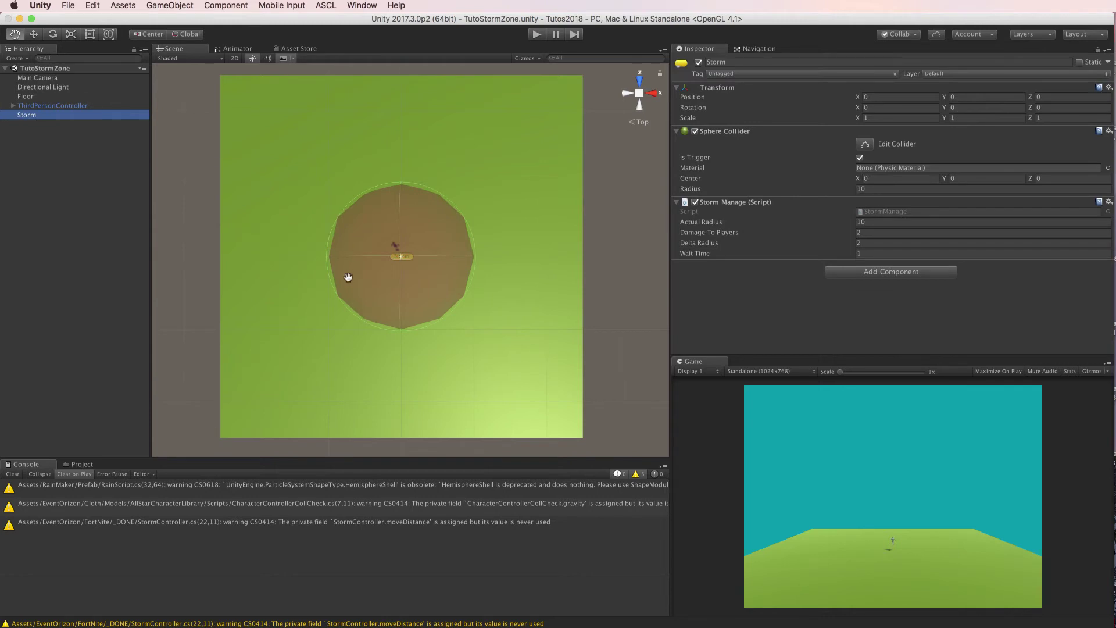
left_click_drag(348, 277, 411, 235, "alt")
mouse_move(415, 275)
left_mouse_down("alt")
mouse_move(435, 242)
mouse_move(438, 274)
left_mouse_up("alt")
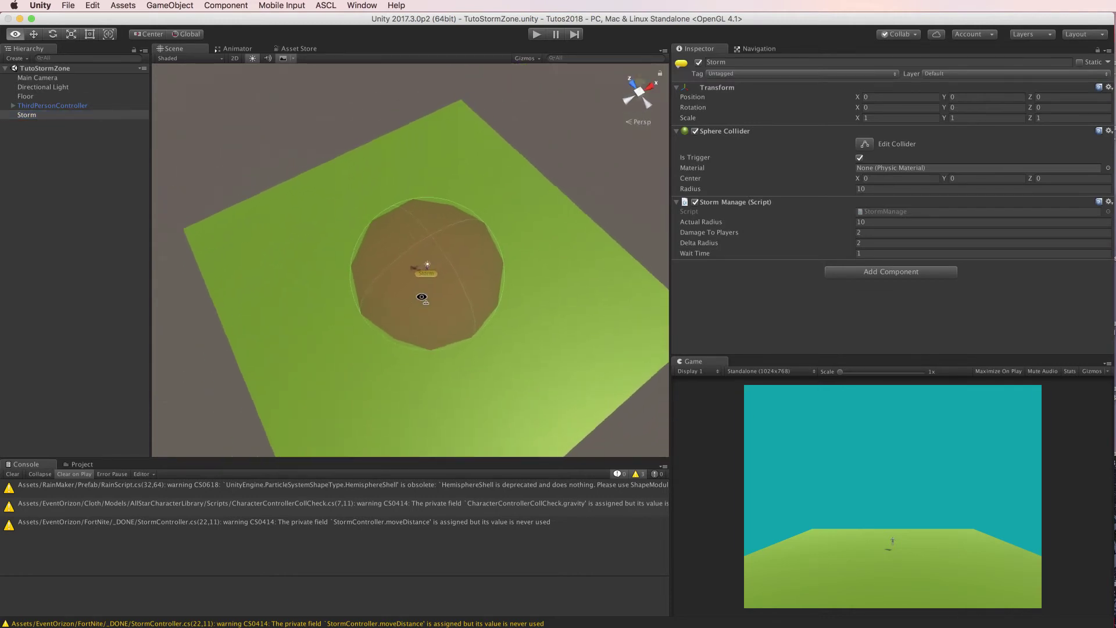
left_click(537, 34)
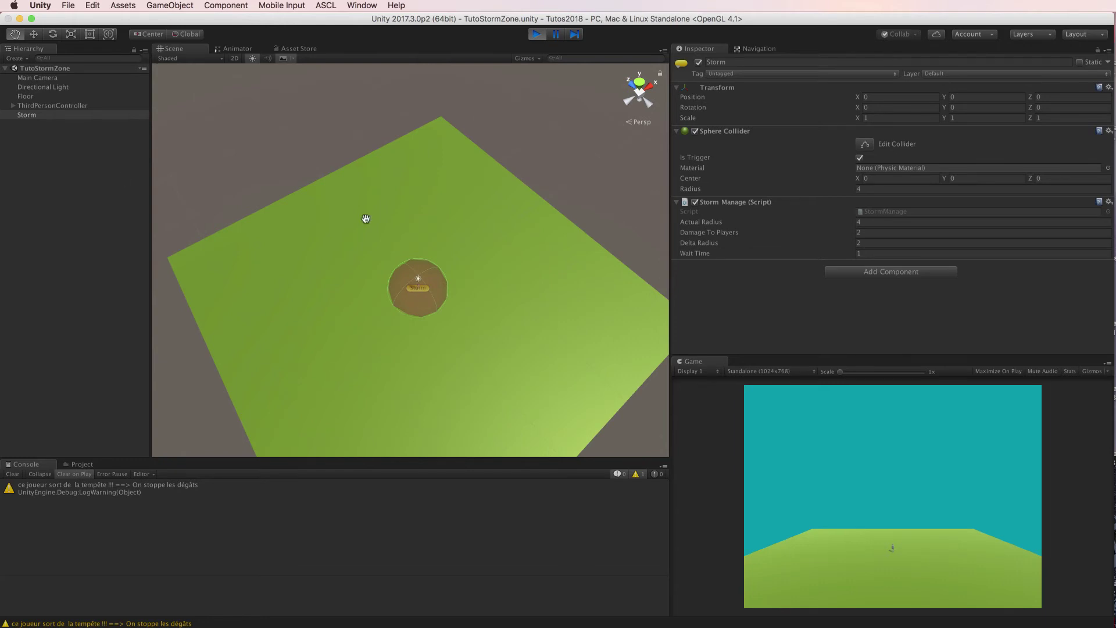
left_click(867, 189)
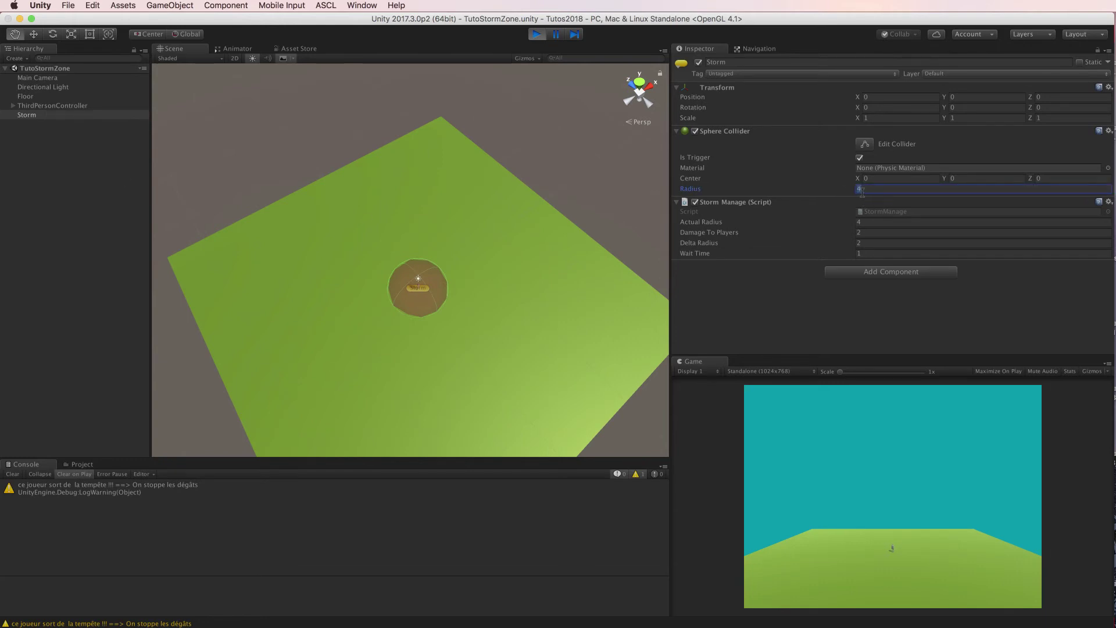
left_click(537, 34)
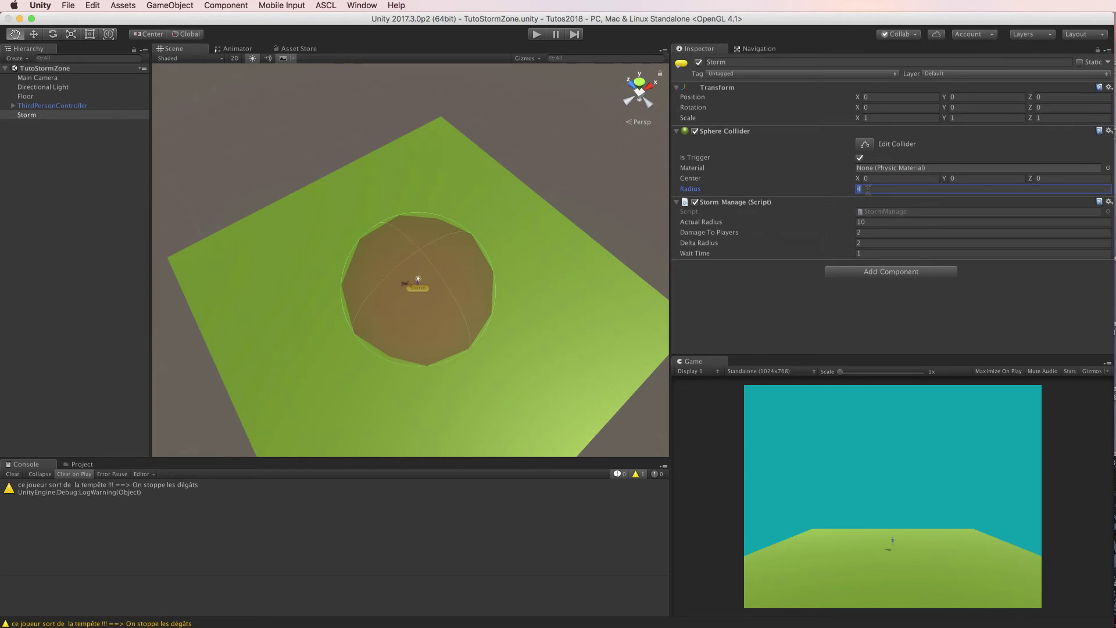
Step: Set Actual Radius to 20, then play, pause, resume and stop to watch it shrink to 4
left_click(873, 221)
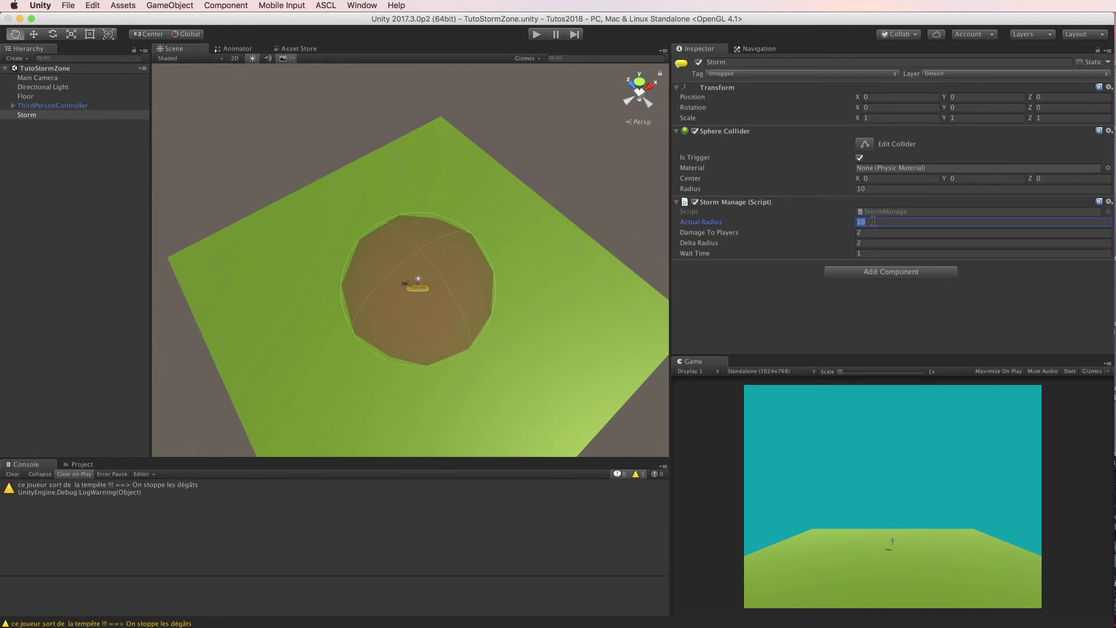
type("20")
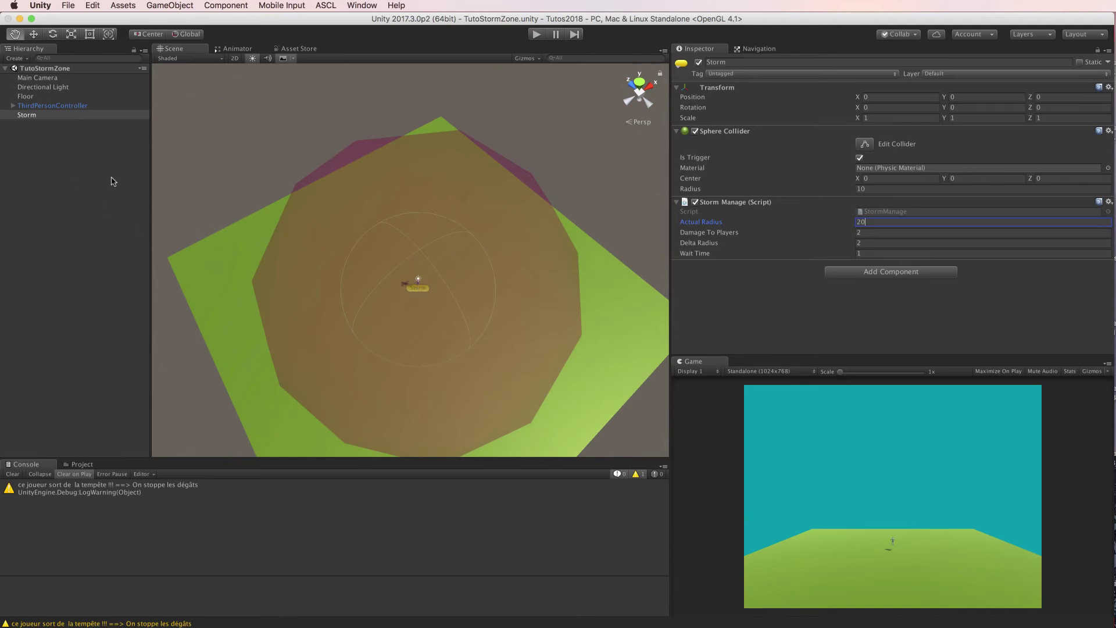
left_click(536, 35)
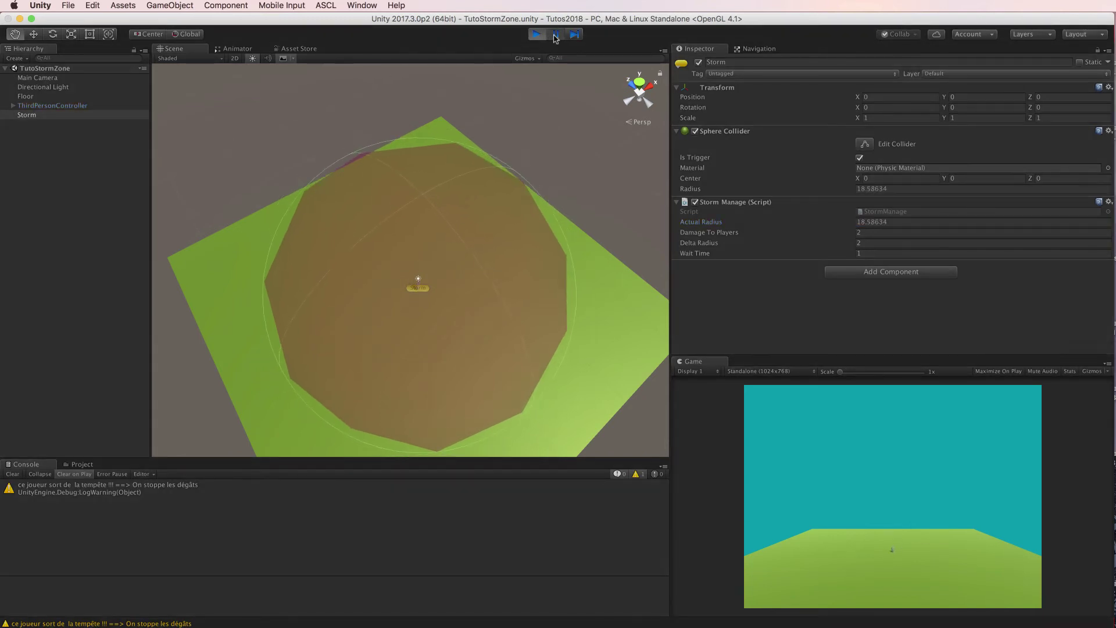
left_click(556, 35)
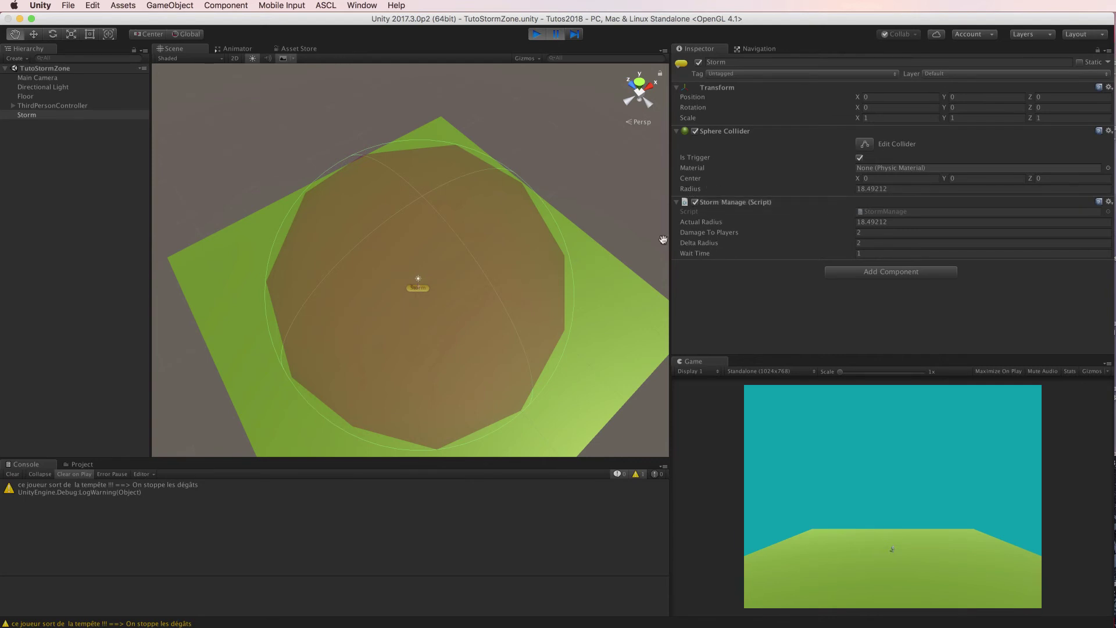
left_click(557, 35)
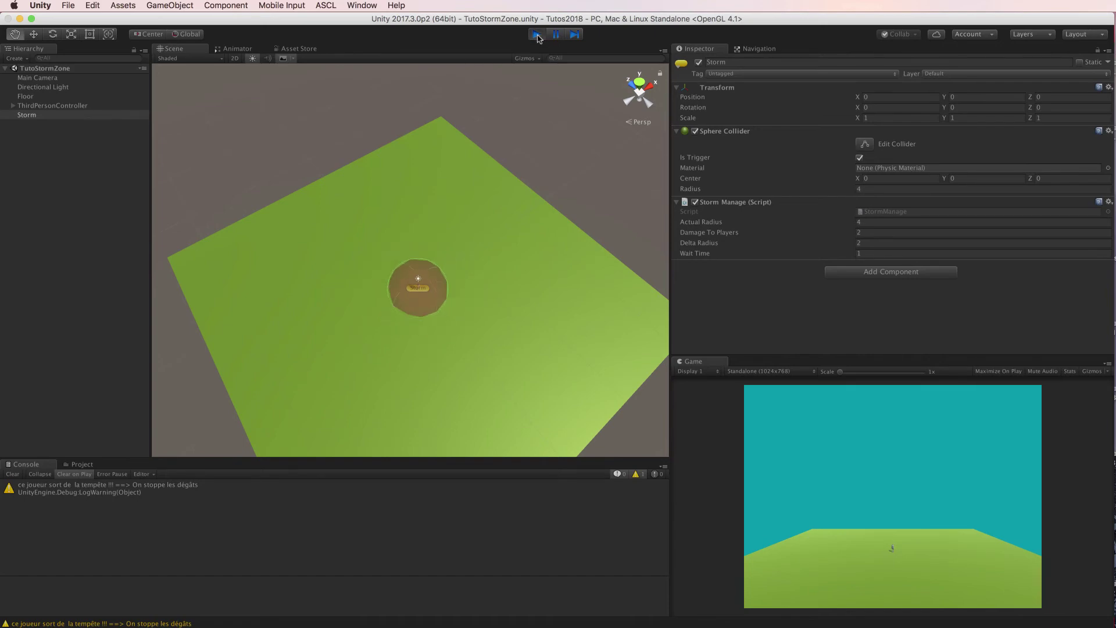
left_click(538, 36)
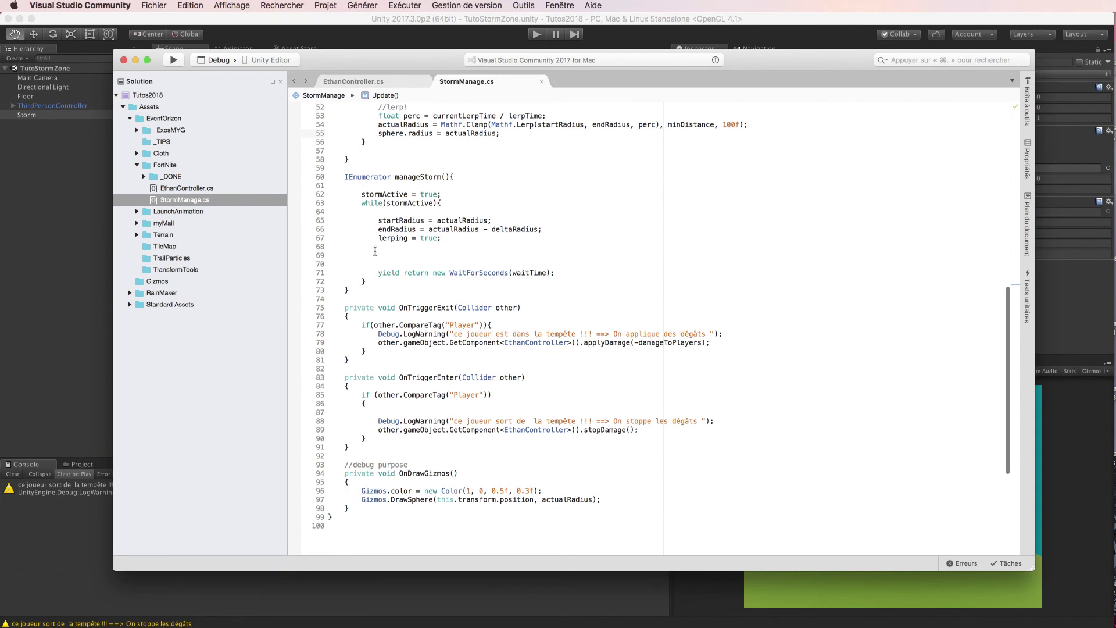
Step: Add 'currentLerpTime = 0;' after 'lerping = true;' in manageStorm and save StormManage.cs
scroll(366, 250, "up", 1)
scroll(366, 249, "up", 4)
scroll(369, 251, "up", 3)
scroll(373, 254, "up", 1)
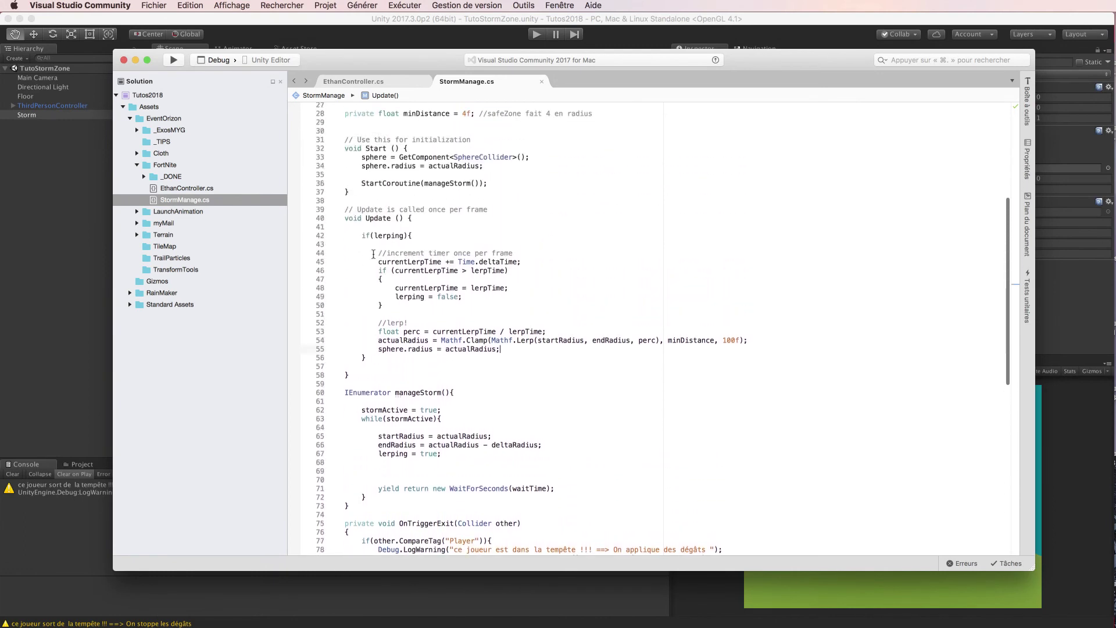
left_click(398, 262)
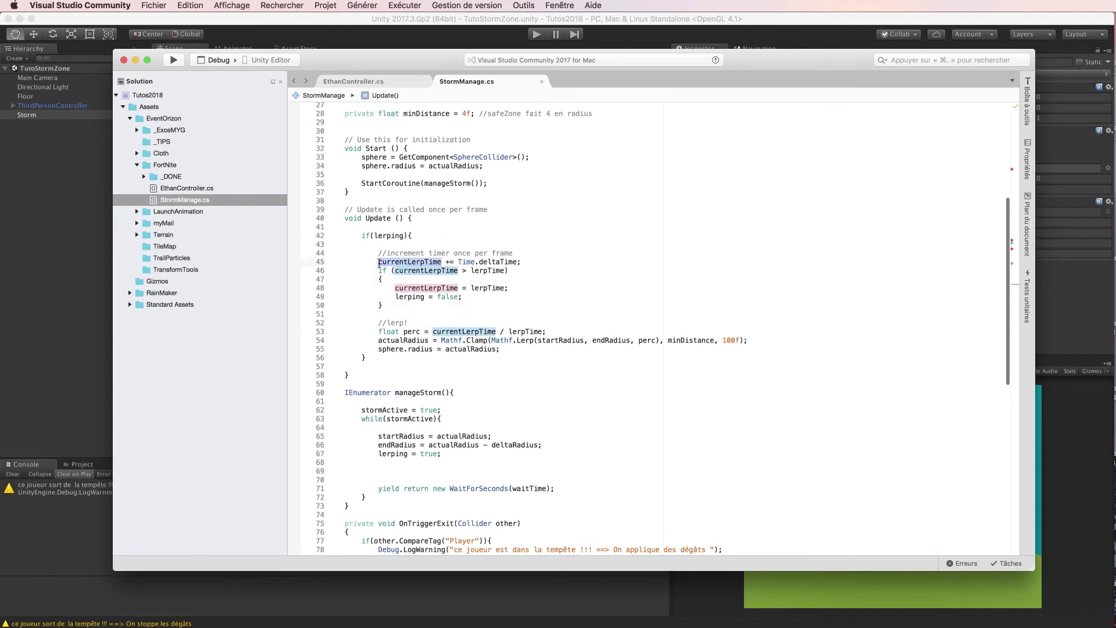
scroll(526, 261, "down", 3)
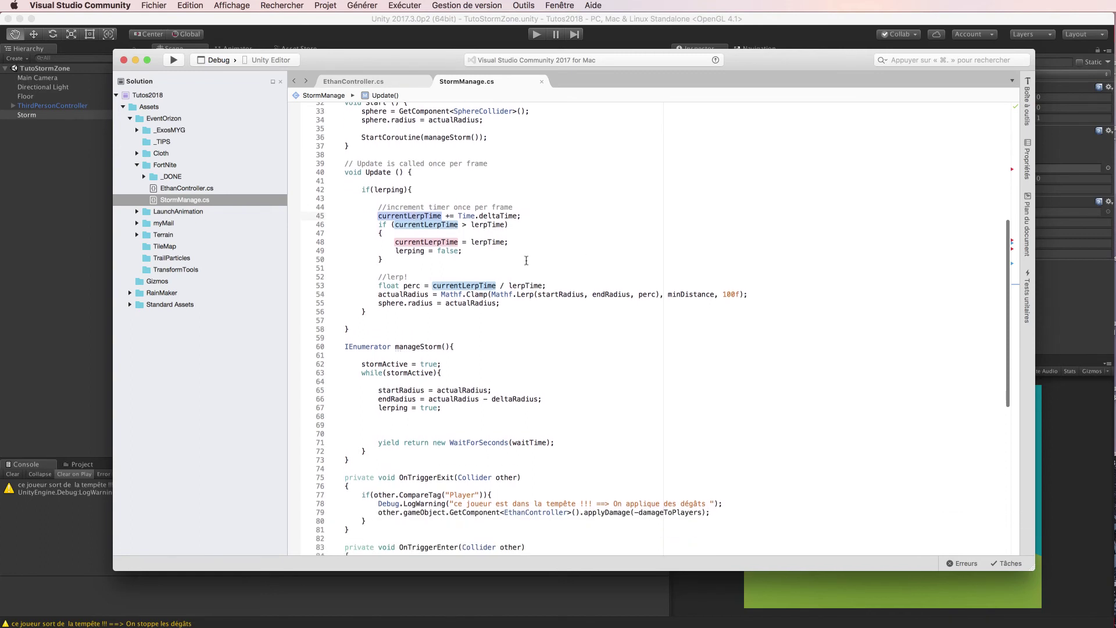
scroll(465, 244, "down", 2)
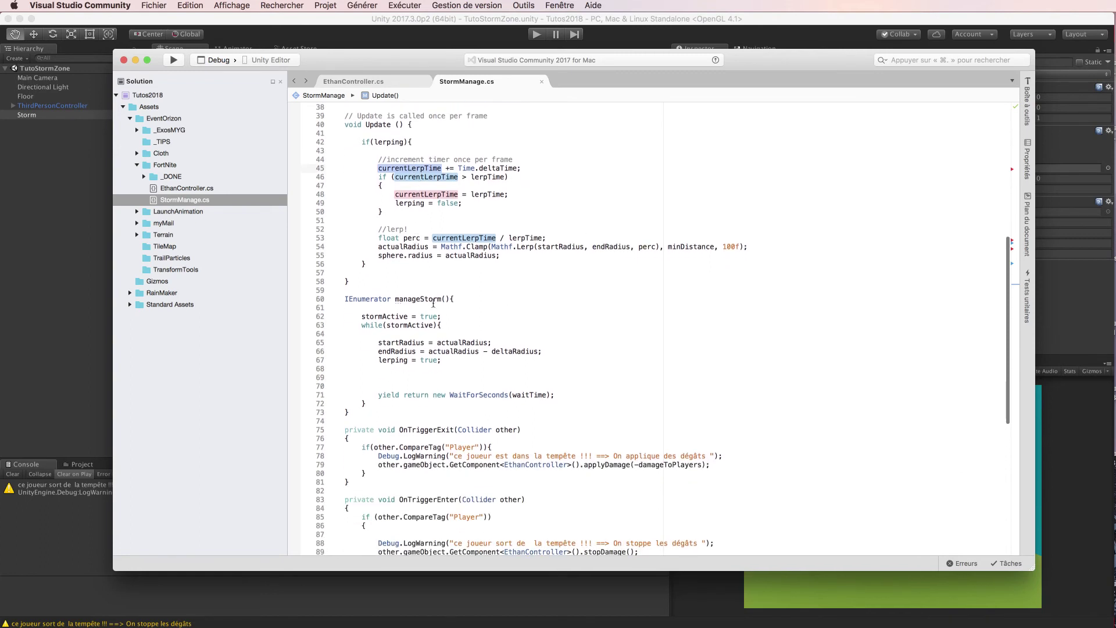
left_click(395, 368)
type("currentLerpTime ")
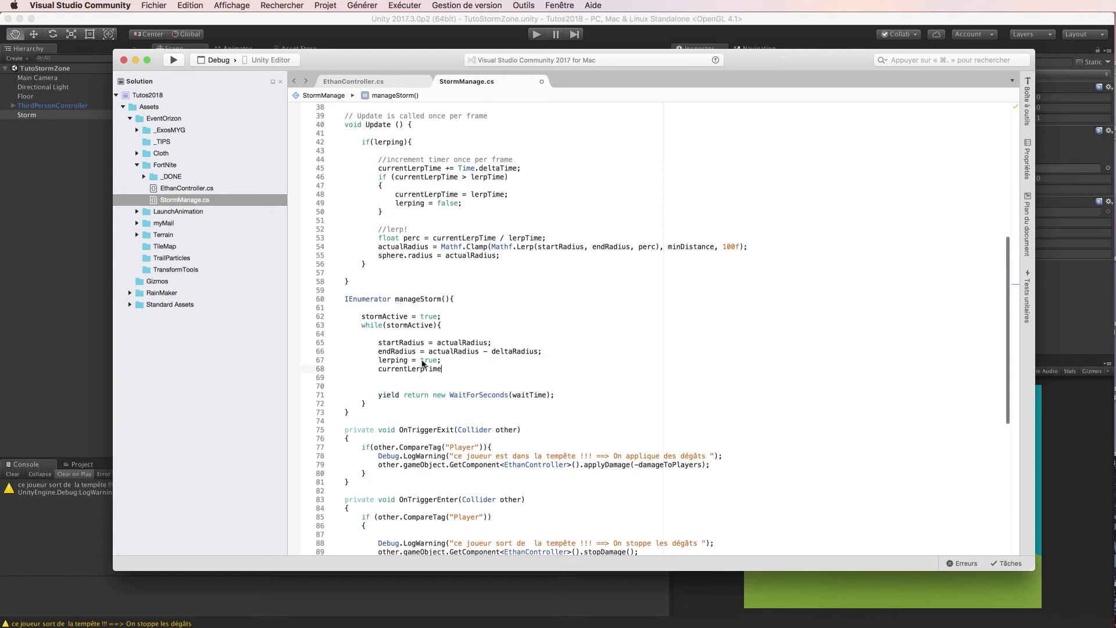
type("= 0")
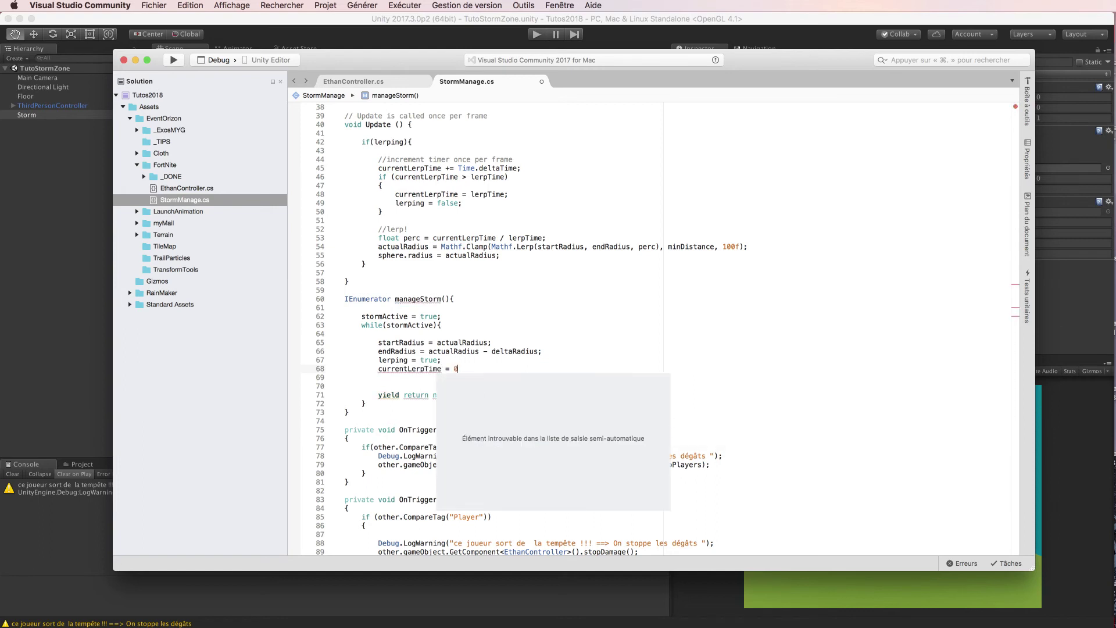
type(";")
key("super+s")
Step: Review the currentLerpTime cap, 'lerping = false' and lerp calculation lines in Update
scroll(375, 208, "up", 2)
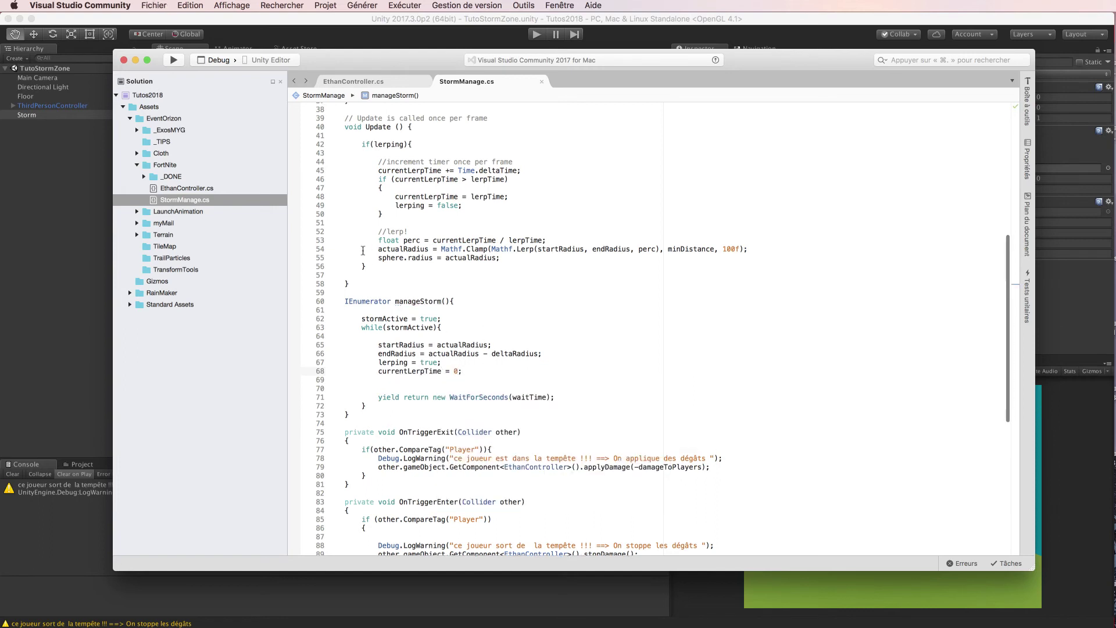
left_click_drag(375, 198, 409, 237)
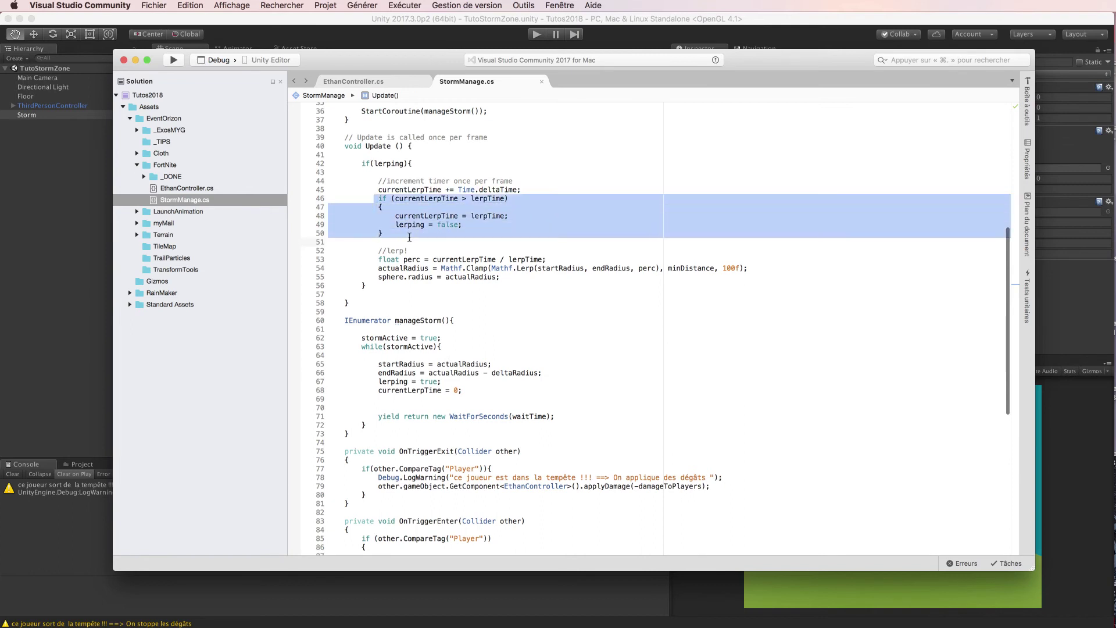
left_click(368, 192)
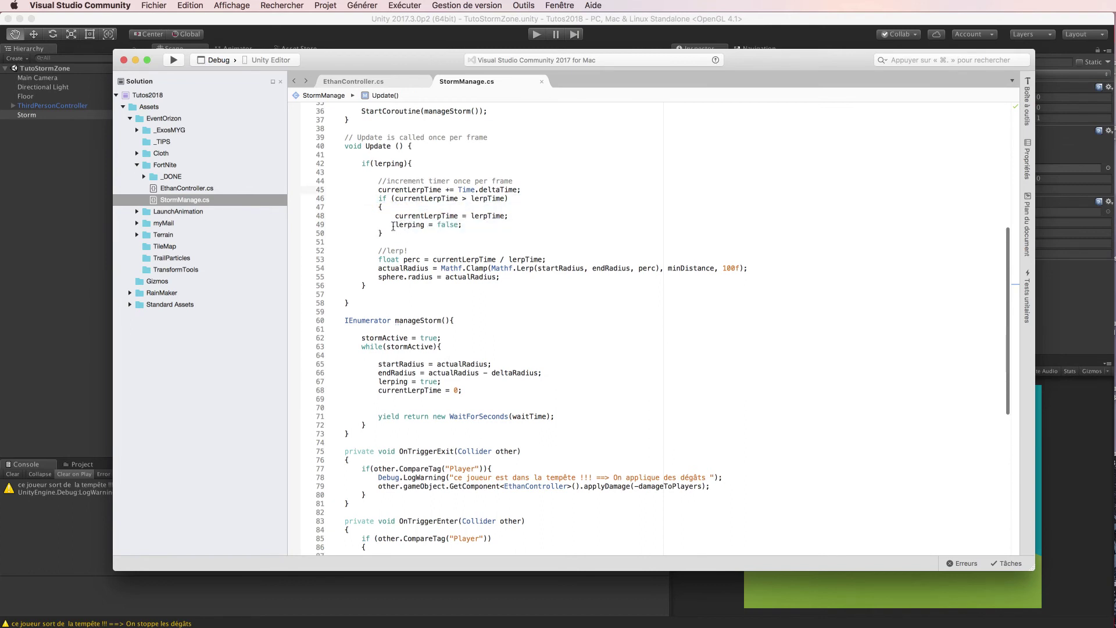
left_click_drag(394, 225, 464, 225)
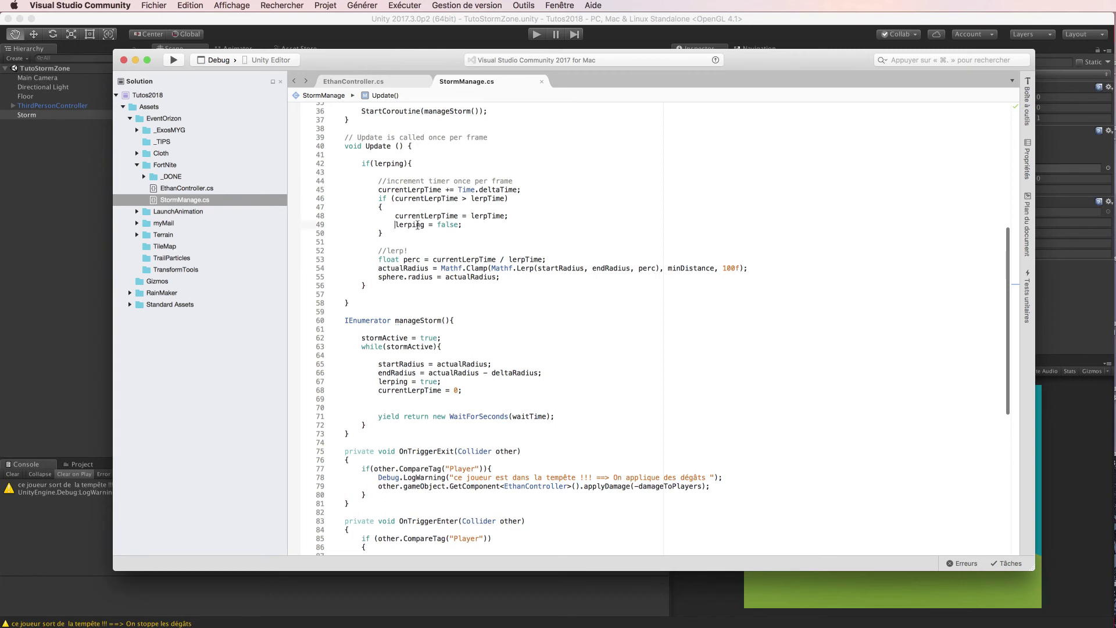
left_click(375, 259)
left_click_drag(375, 259, 527, 276)
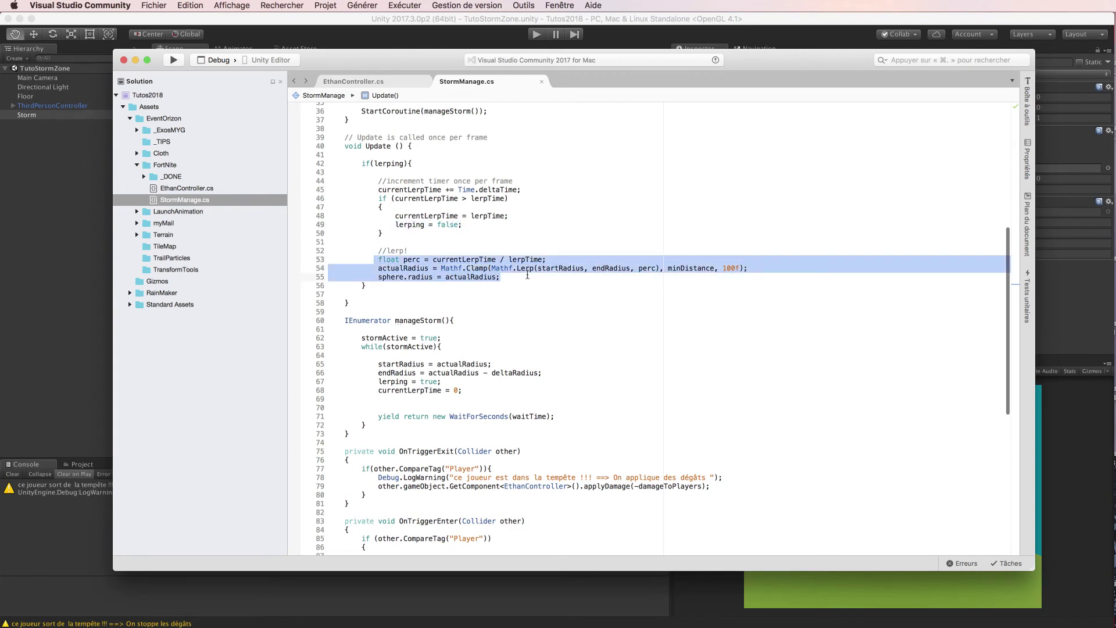
left_click(517, 278)
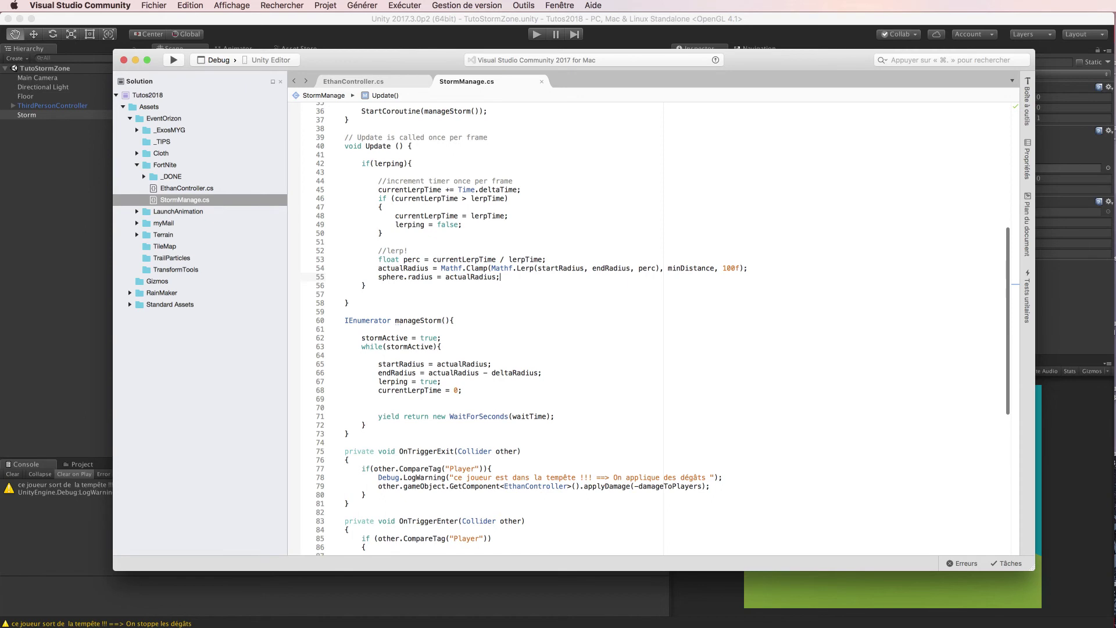
key("super+Tab")
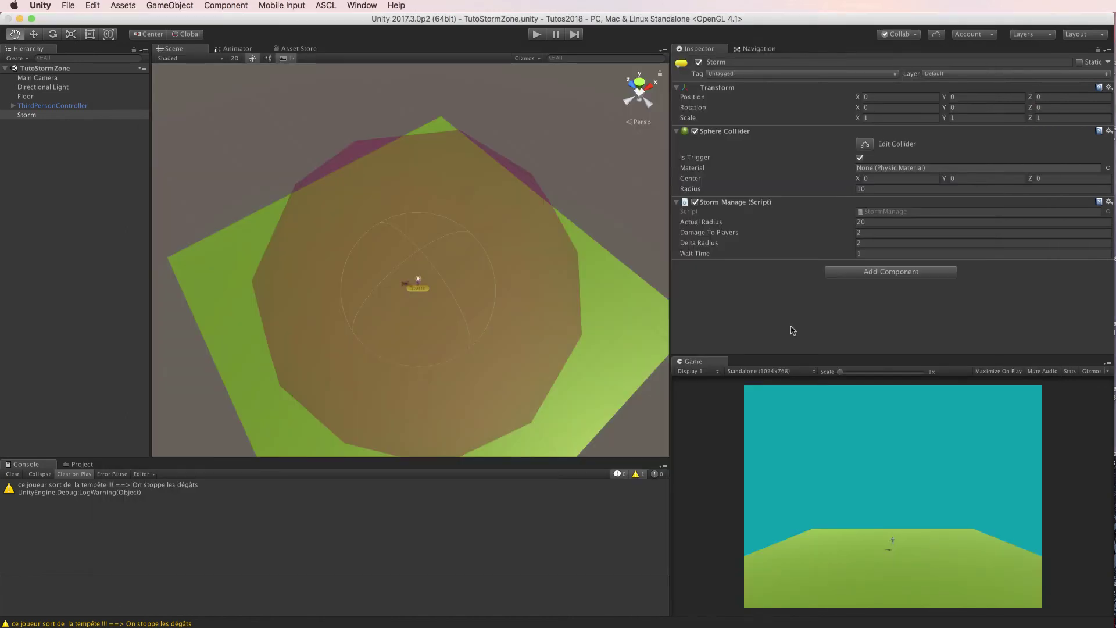
Step: Play the scene, walk the character left, and check Ethan Controller's Life value
left_click(540, 36)
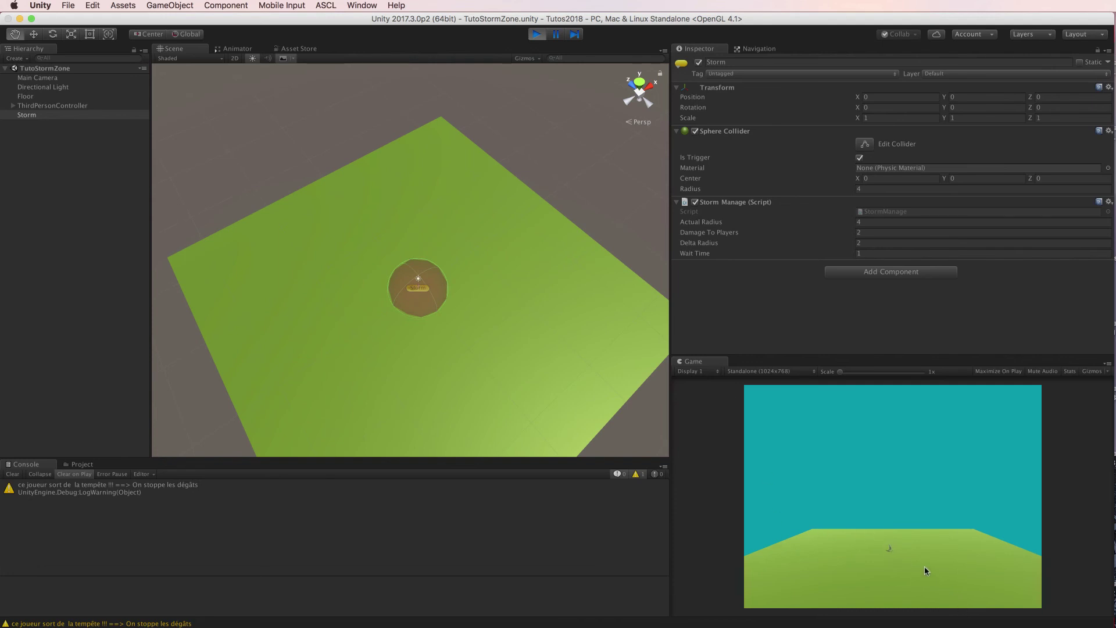
key("Left")
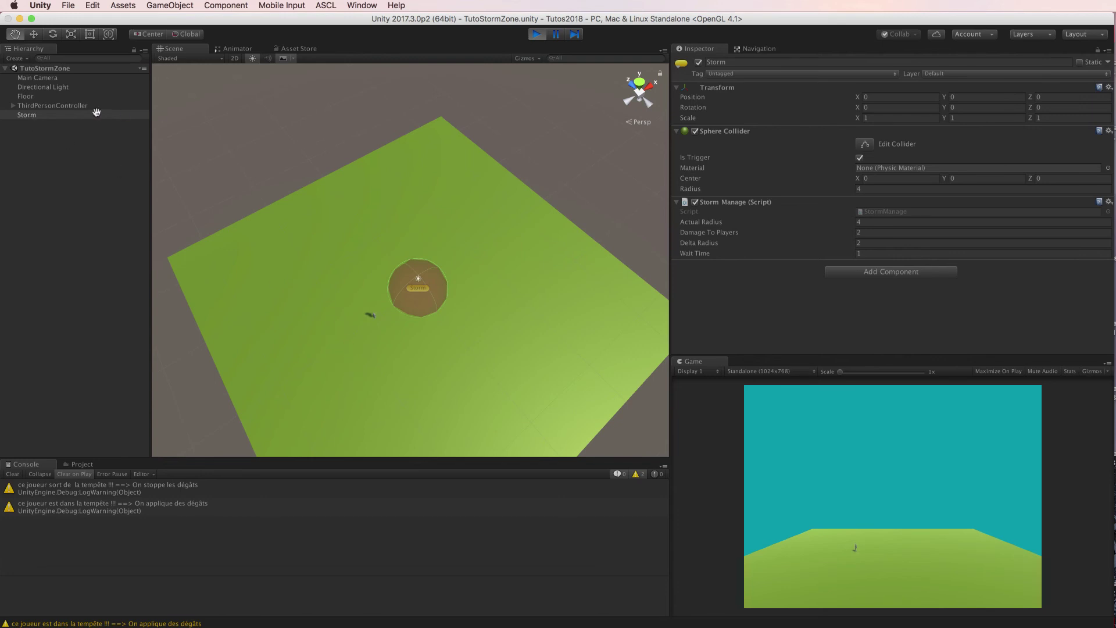
left_click(56, 107)
scroll(754, 260, "down", 5)
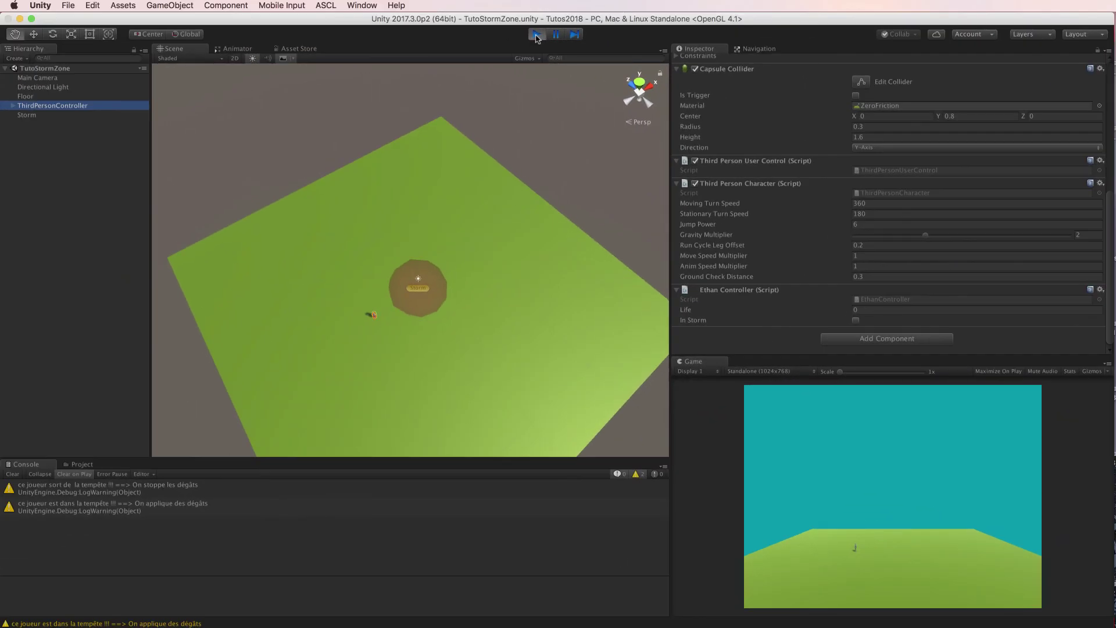
Step: Stop play mode and zoom the scene view out
key("super+p")
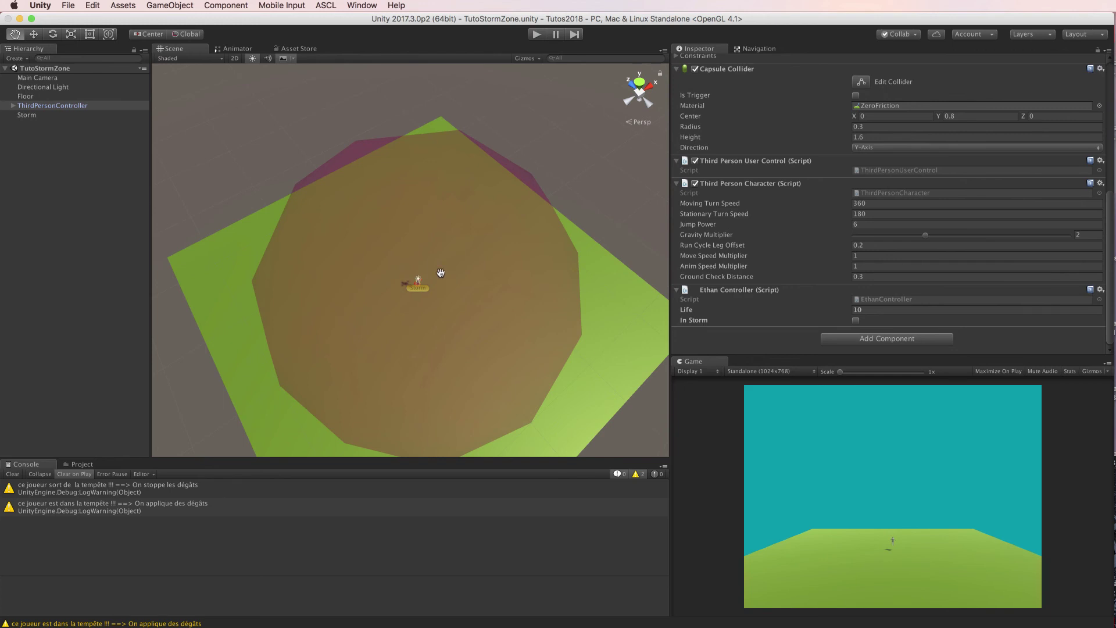
scroll(445, 260, "down", 2)
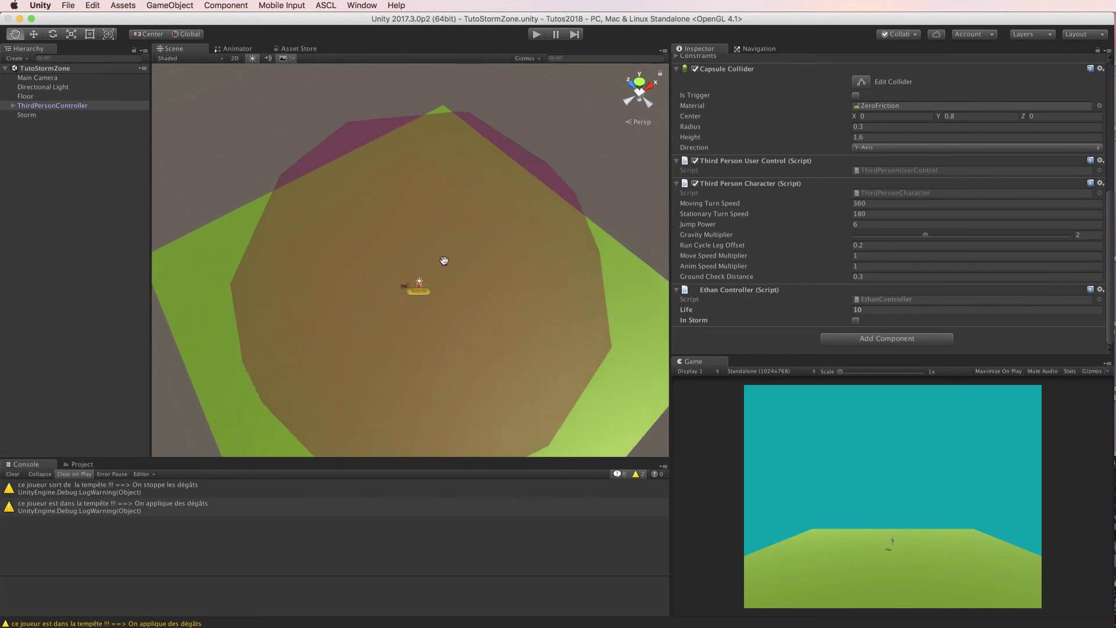
scroll(430, 285, "down", 3)
scroll(416, 312, "down", 2)
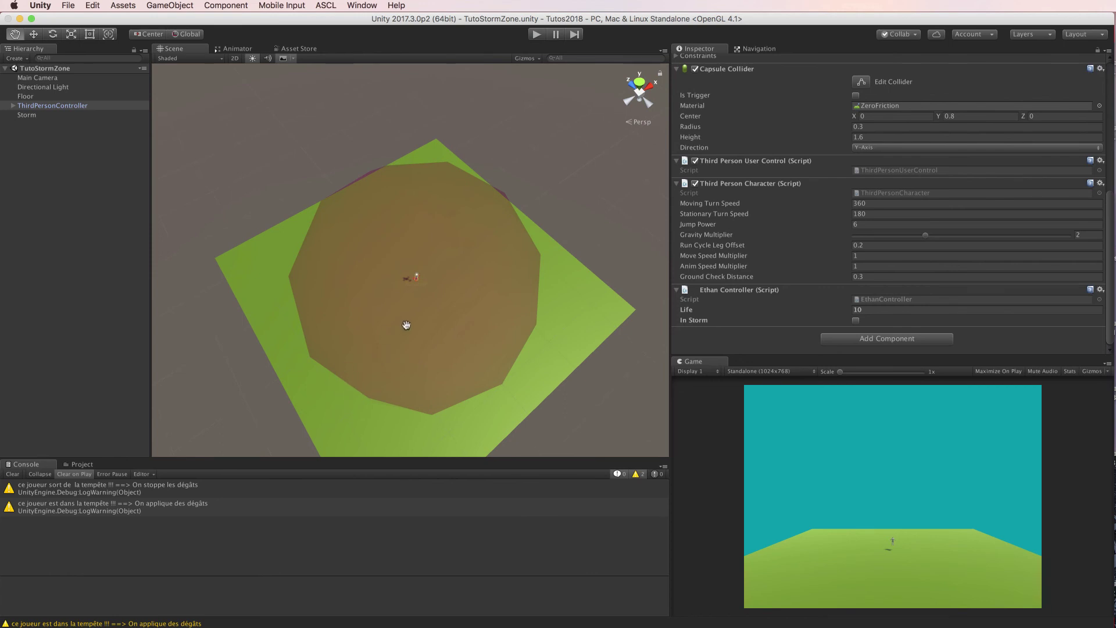
Step: From Top view, drag the Storm object left with the Move tool to Position X -7.18
left_click(633, 91)
left_click(30, 115)
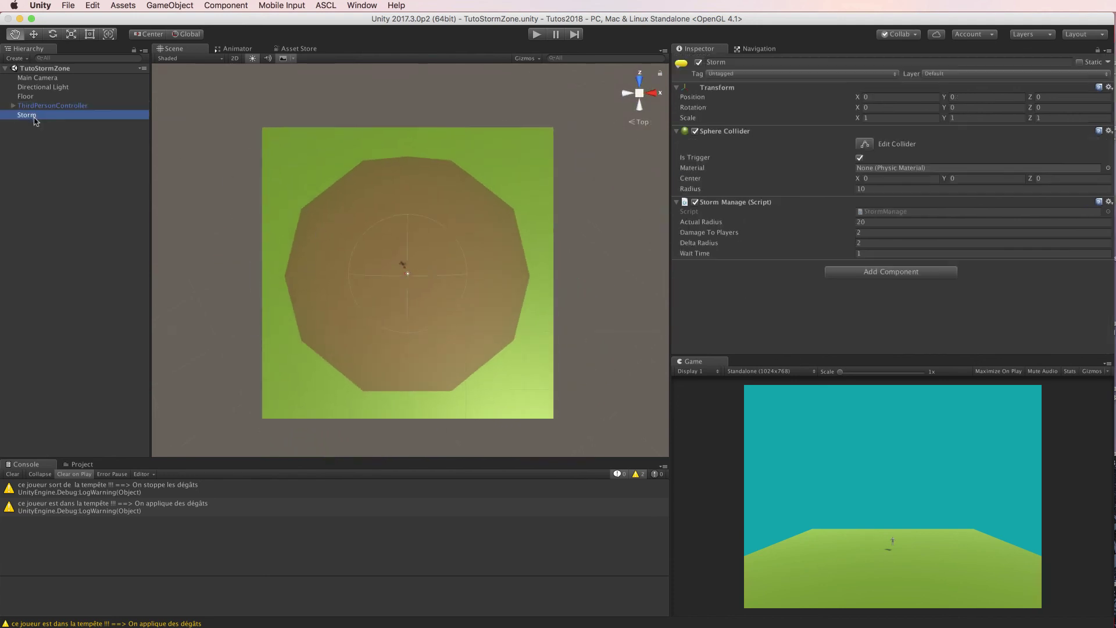
left_click(34, 37)
left_click_drag(452, 274, 417, 279)
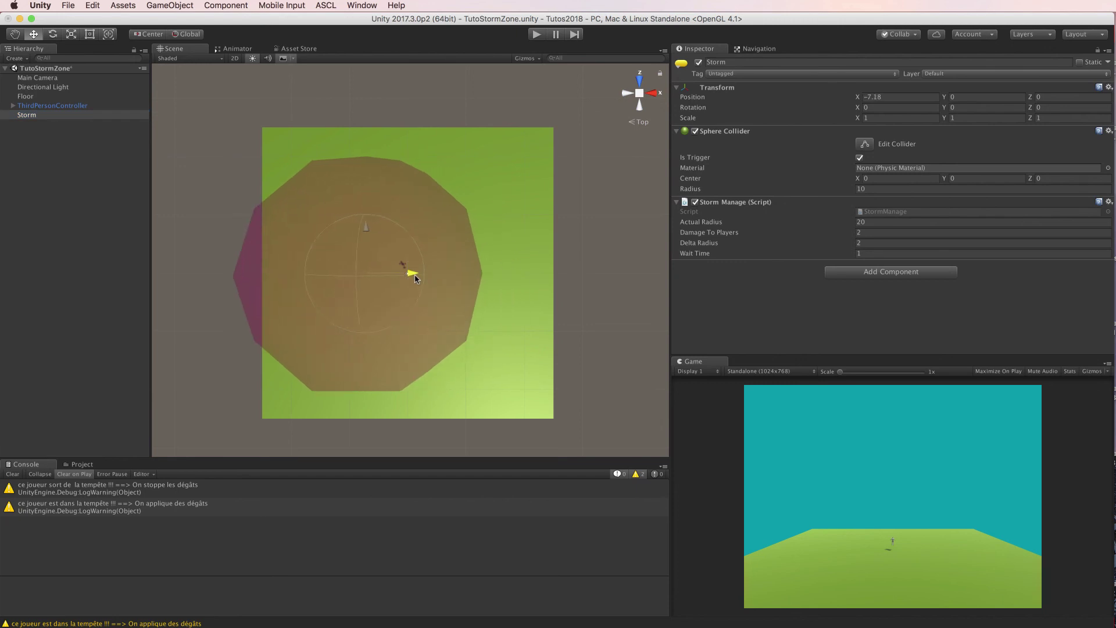